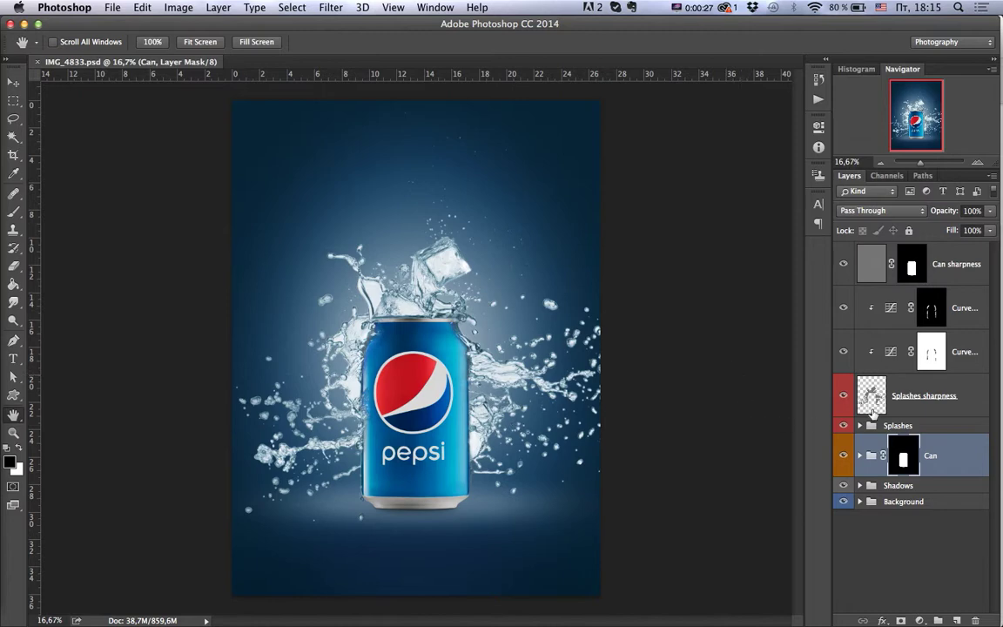
# Hide every layer and group except the Can group, including the sharpness, Curves, Splashes, Shadows and Background entries
pyautogui.moveTo(843, 264); pyautogui.dragTo(843, 426)
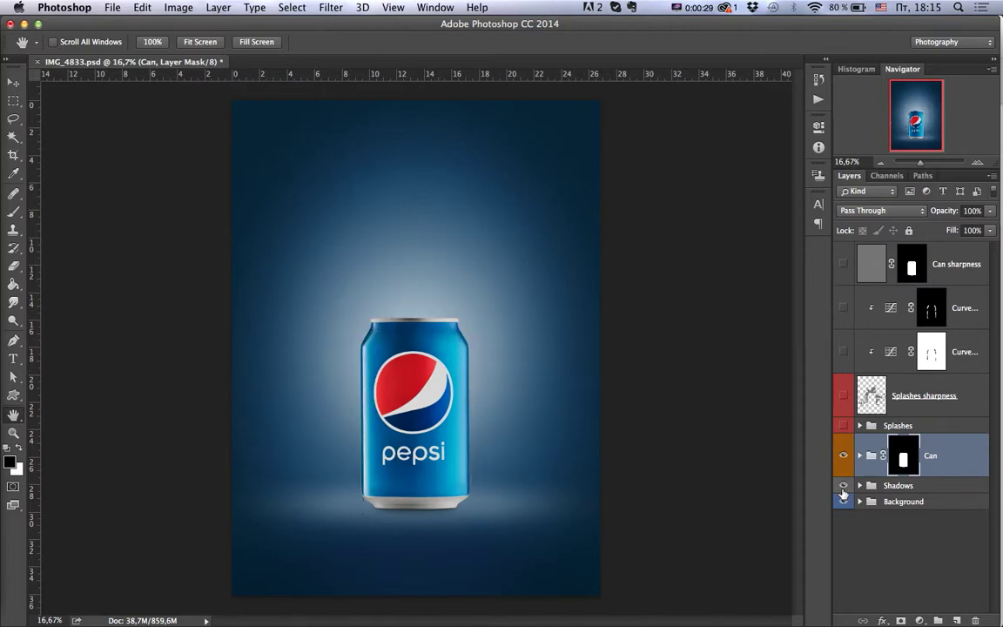
pyautogui.click(842, 484)
pyautogui.click(843, 501)
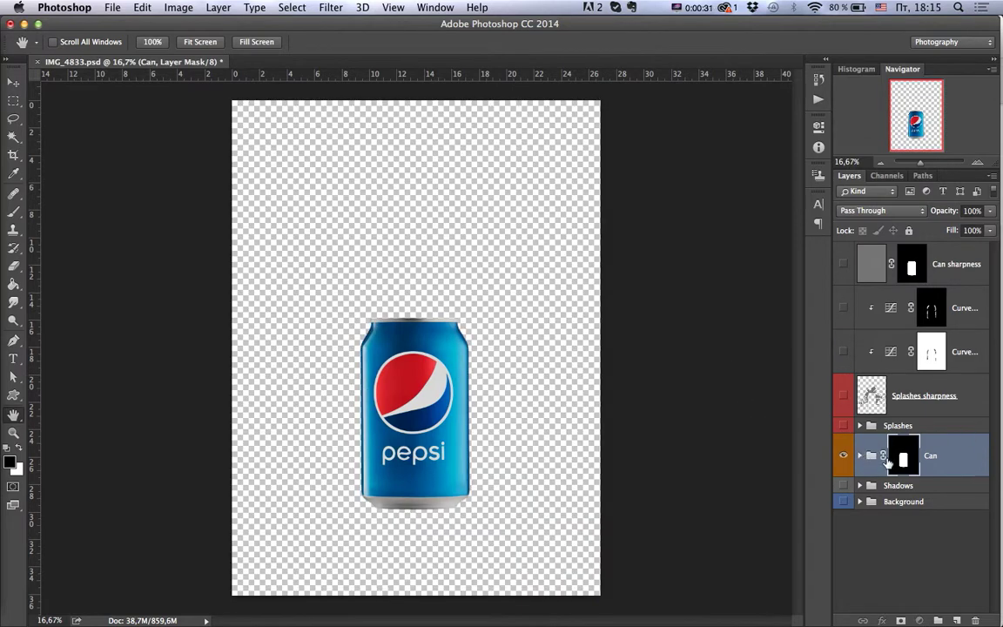
# Expand the Can group and disable its layer mask
pyautogui.click(860, 455)
pyautogui.scroll(-1, 896, 362)
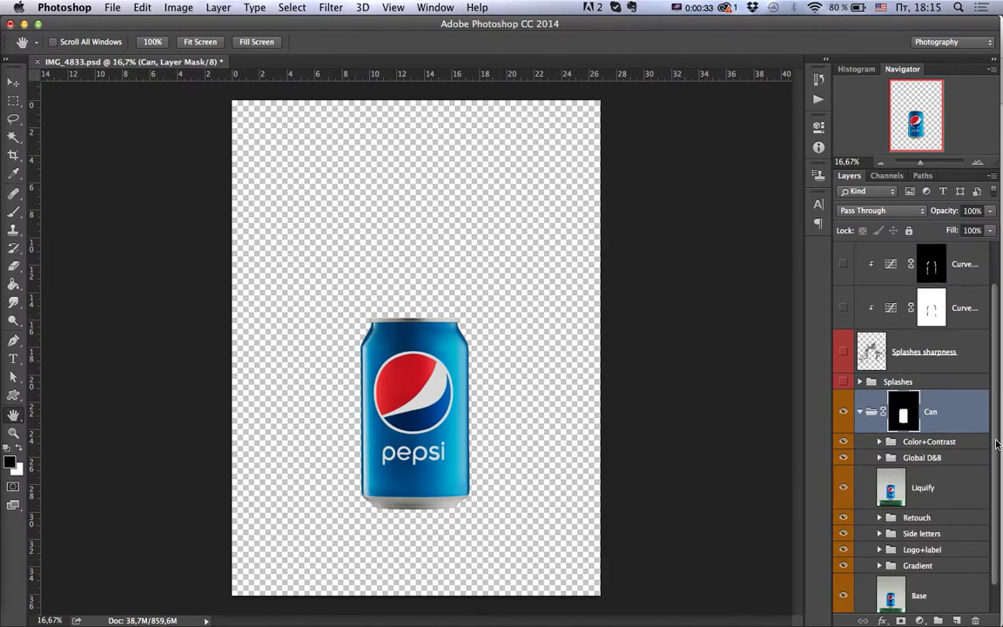
pyautogui.keyDown('shift'); pyautogui.click(907, 420); pyautogui.keyUp('shift')
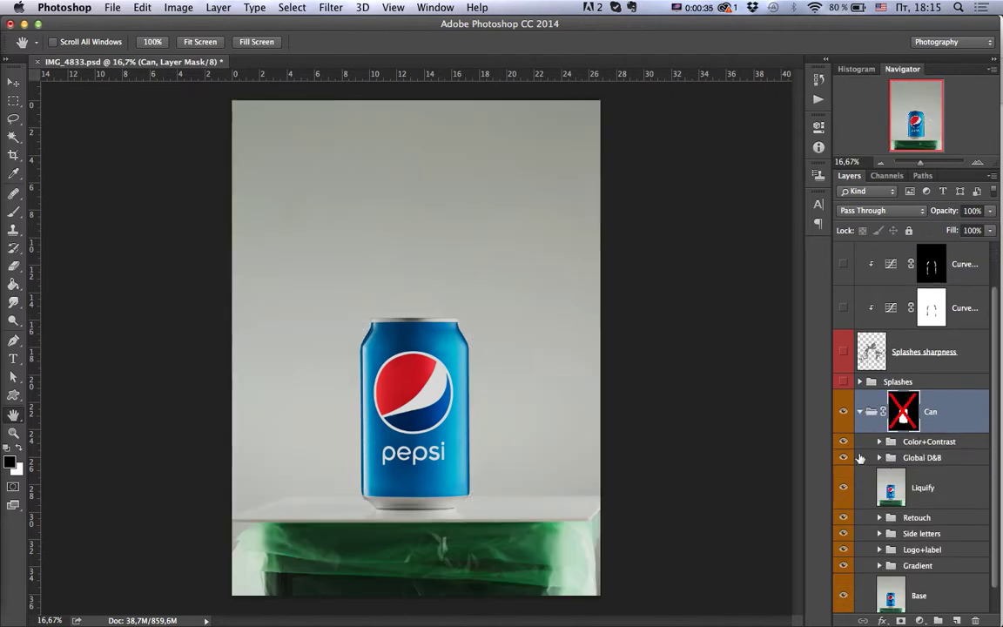
# Hide everything in the Can group from Color+Contrast down to Gradient, and select the Base layer
pyautogui.moveTo(842, 441); pyautogui.dragTo(844, 566)
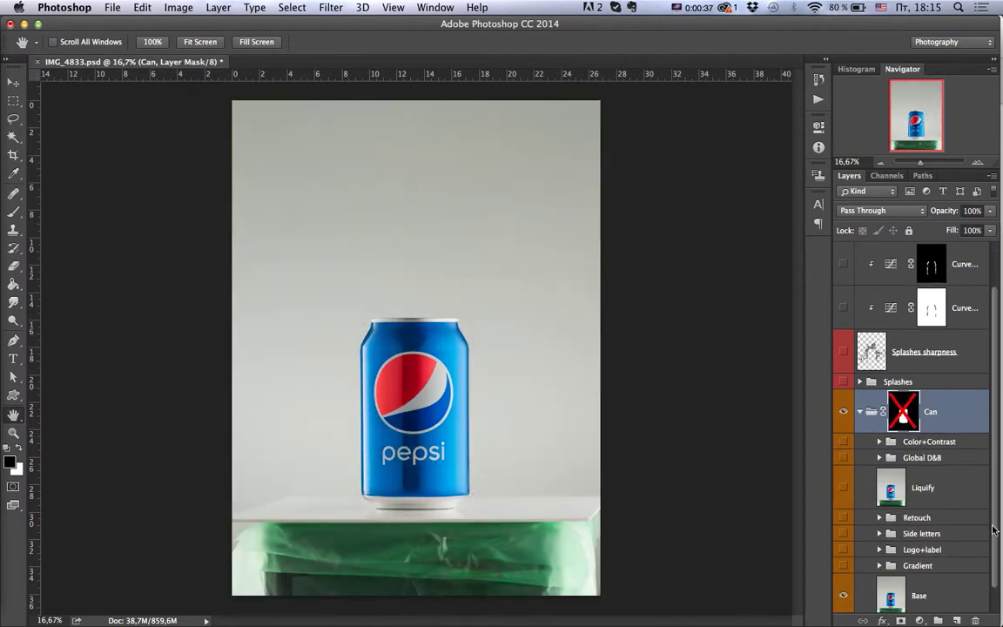
pyautogui.scroll(-1, 996, 520)
pyautogui.click(893, 562)
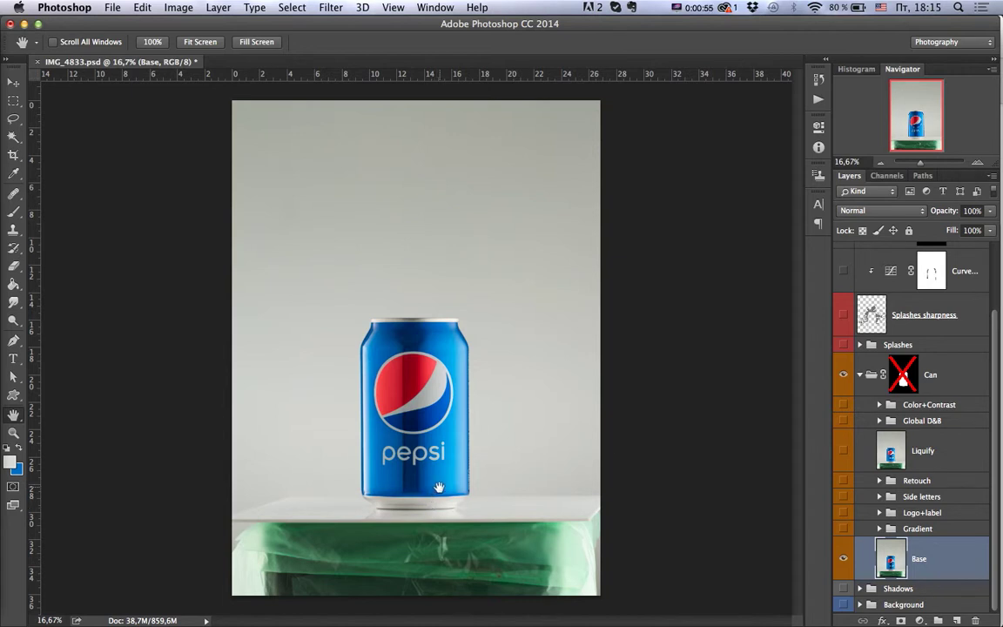
# Show the Gradient group above the Base layer and expand it to reveal its contents
pyautogui.keyDown('super'); pyautogui.click(416, 406); pyautogui.keyUp('super')
pyautogui.keyDown('super'); pyautogui.click(416, 407); pyautogui.keyUp('super')
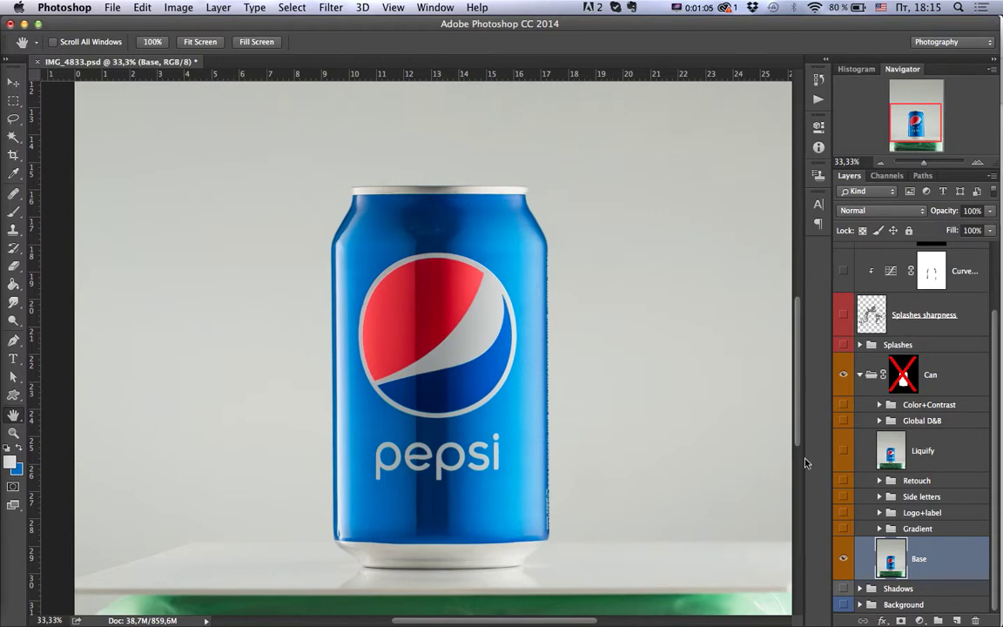
pyautogui.click(843, 529)
pyautogui.click(879, 529)
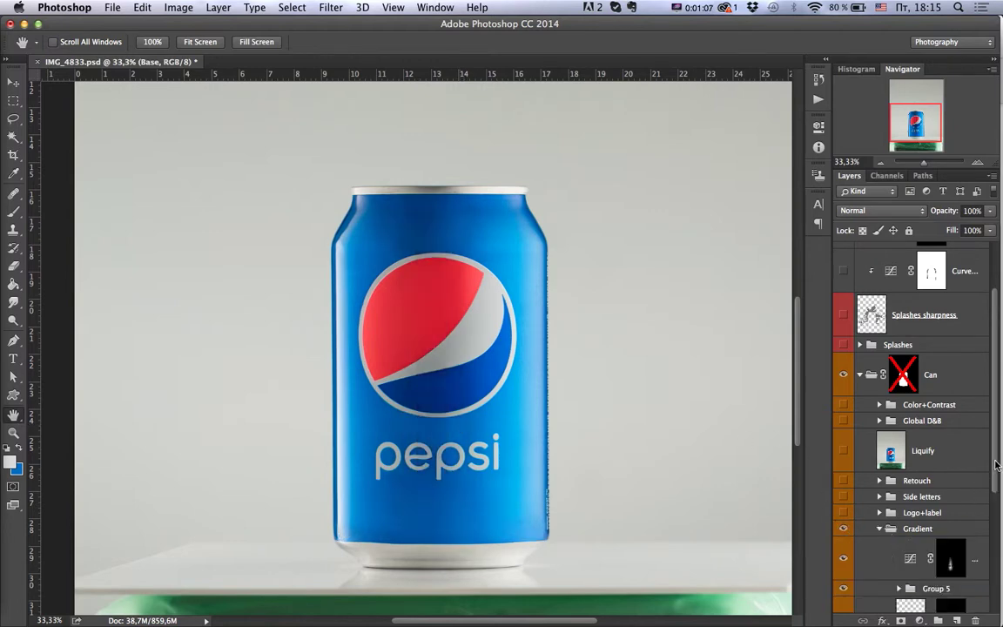
pyautogui.scroll(-5, 996, 463)
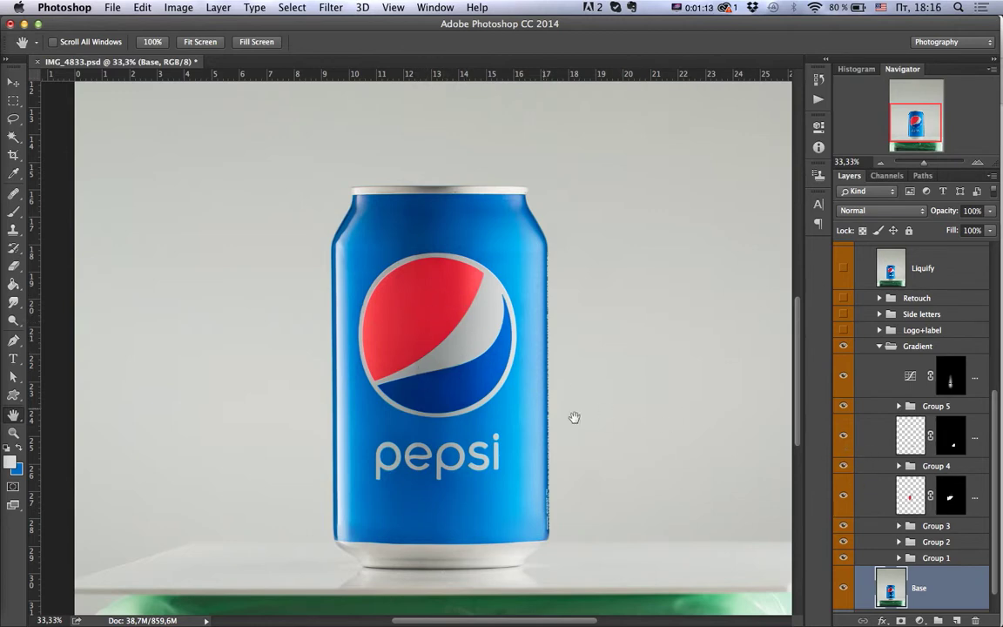
# Compare the can with and without the Gradient group and its individual layers
pyautogui.keyDown('alt'); pyautogui.click(841, 495); pyautogui.keyUp('alt')
pyautogui.keyDown('alt'); pyautogui.click(843, 496); pyautogui.keyUp('alt')
pyautogui.click(842, 347)
pyautogui.click(844, 349)
pyautogui.click(842, 347)
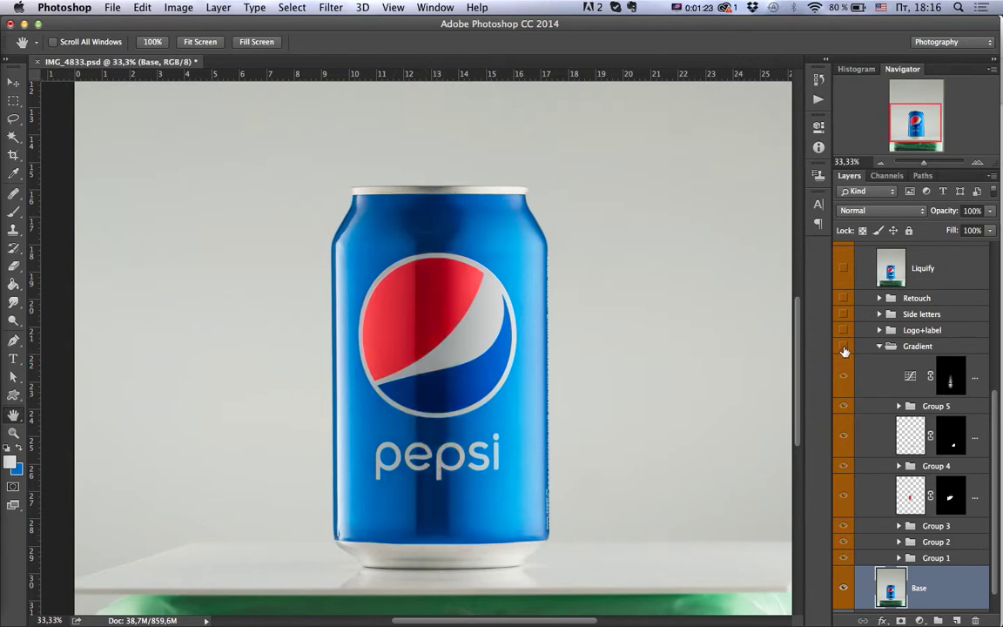
pyautogui.click(842, 347)
pyautogui.click(843, 371)
pyautogui.click(844, 371)
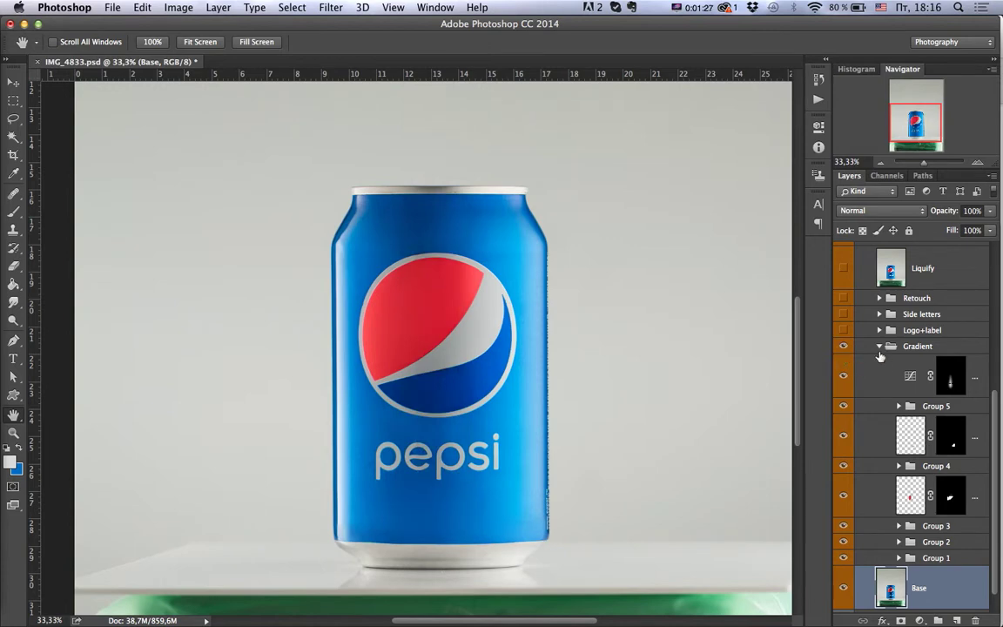
# Collapse the Gradient group, and show and select the Logo+label group, checking the can with and without it
pyautogui.click(908, 347)
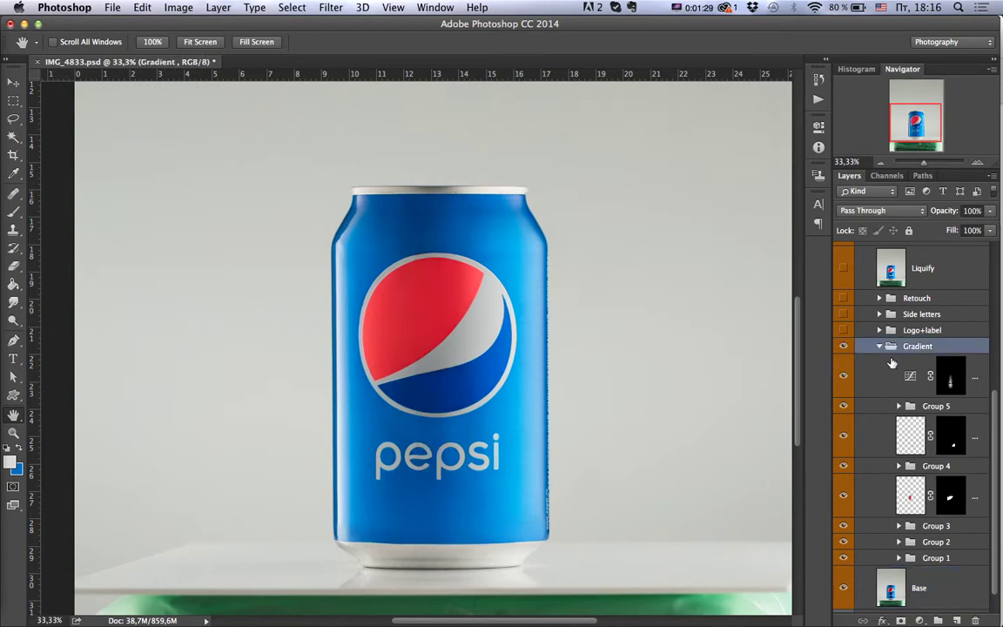
pyautogui.click(880, 347)
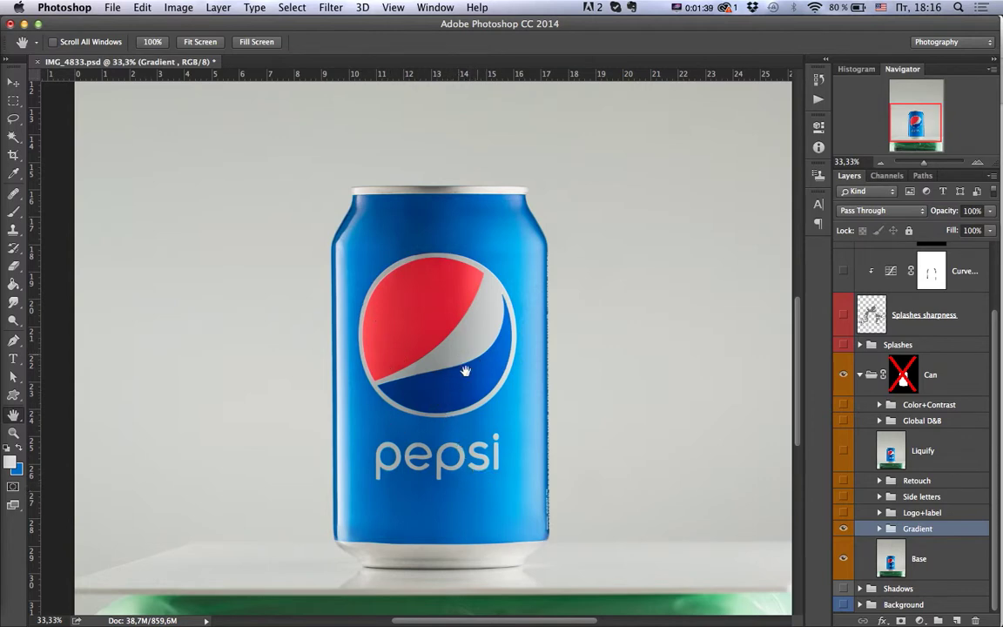
pyautogui.click(842, 513)
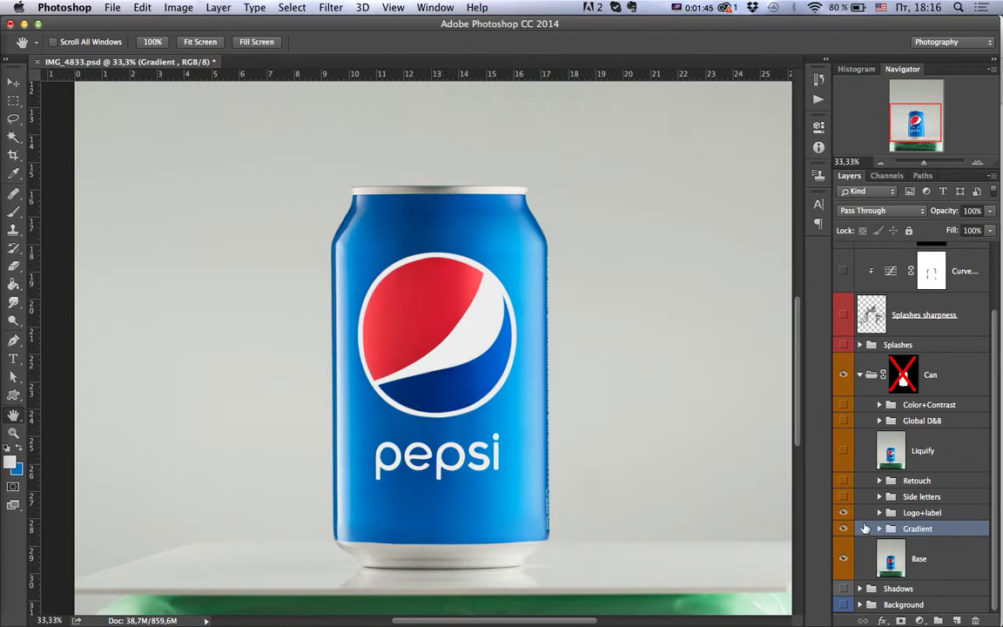
pyautogui.click(843, 512)
pyautogui.click(842, 512)
pyautogui.click(874, 515)
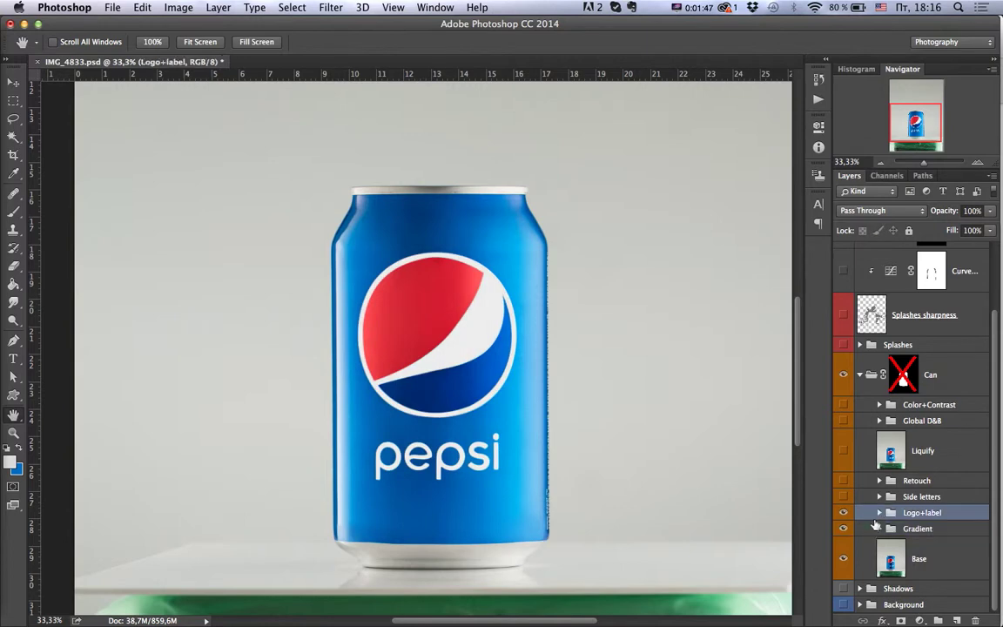
# Select and show the Side letters group, comparing the can's right edge with and without it
pyautogui.click(906, 497)
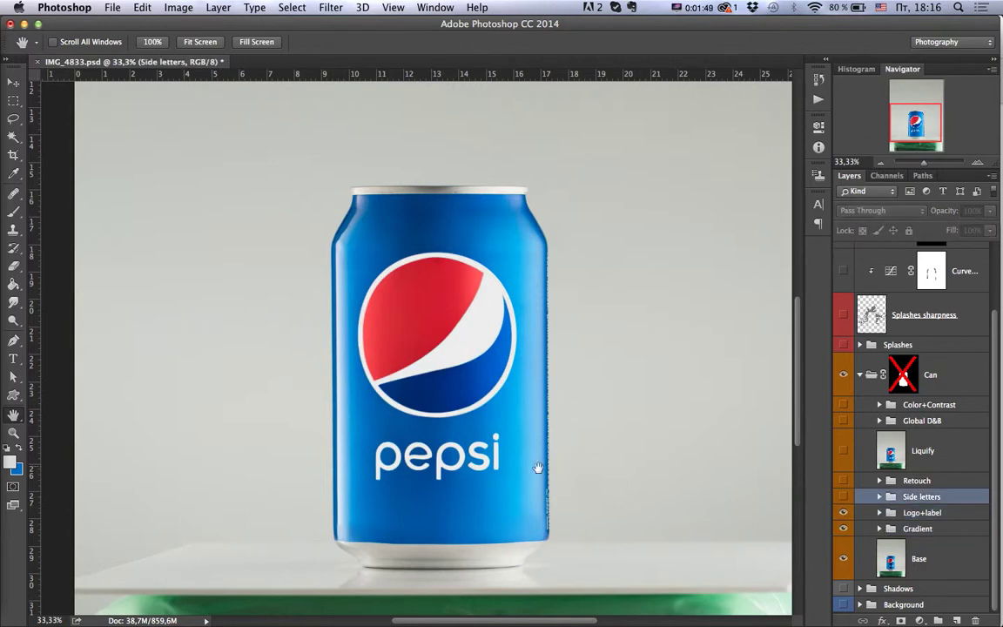
pyautogui.keyDown('super'); pyautogui.click(557, 467); pyautogui.keyUp('super')
pyautogui.keyDown('super'); pyautogui.click(548, 478); pyautogui.keyUp('super')
pyautogui.moveTo(540, 485); pyautogui.dragTo(528, 369)
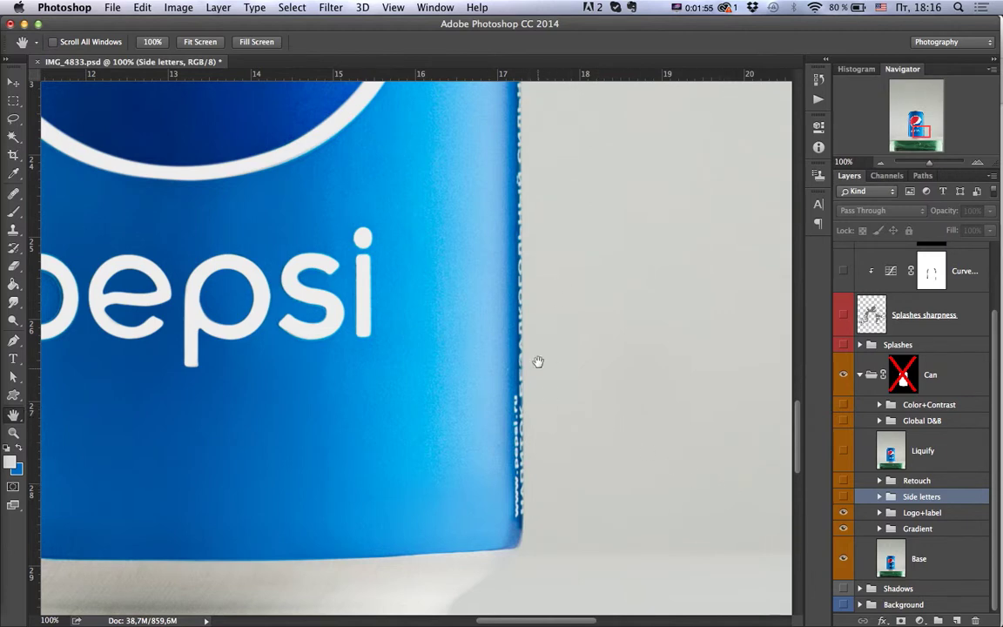
pyautogui.click(843, 496)
pyautogui.click(842, 496)
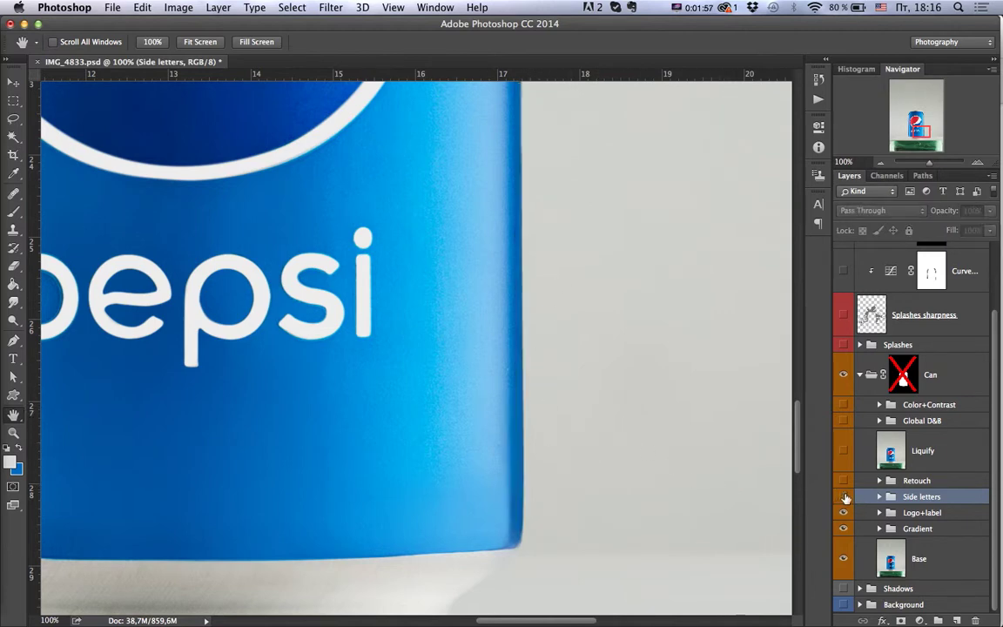
pyautogui.click(843, 496)
pyautogui.click(842, 496)
pyautogui.click(843, 497)
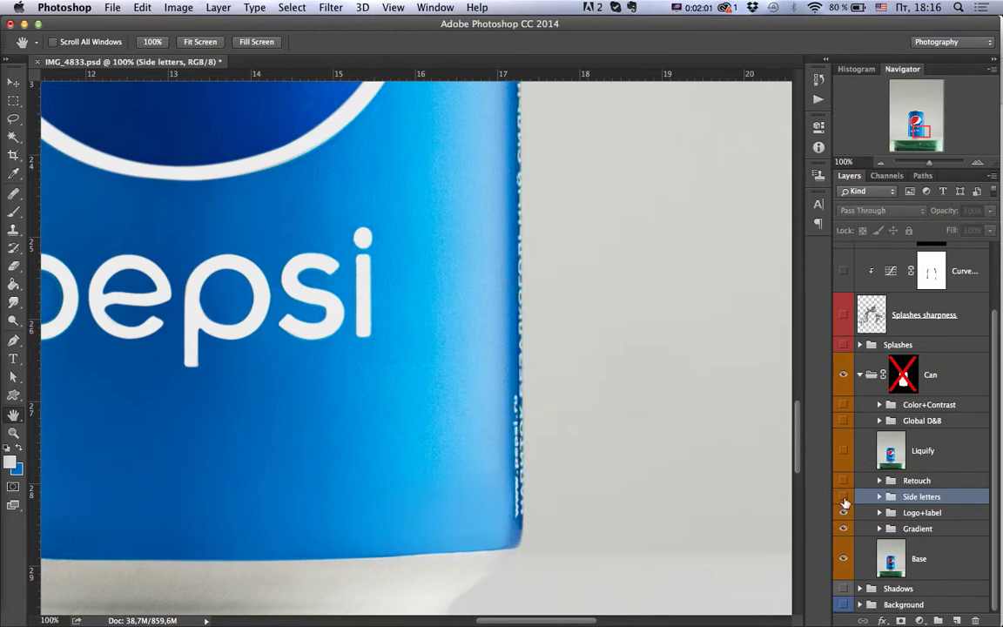
pyautogui.click(842, 496)
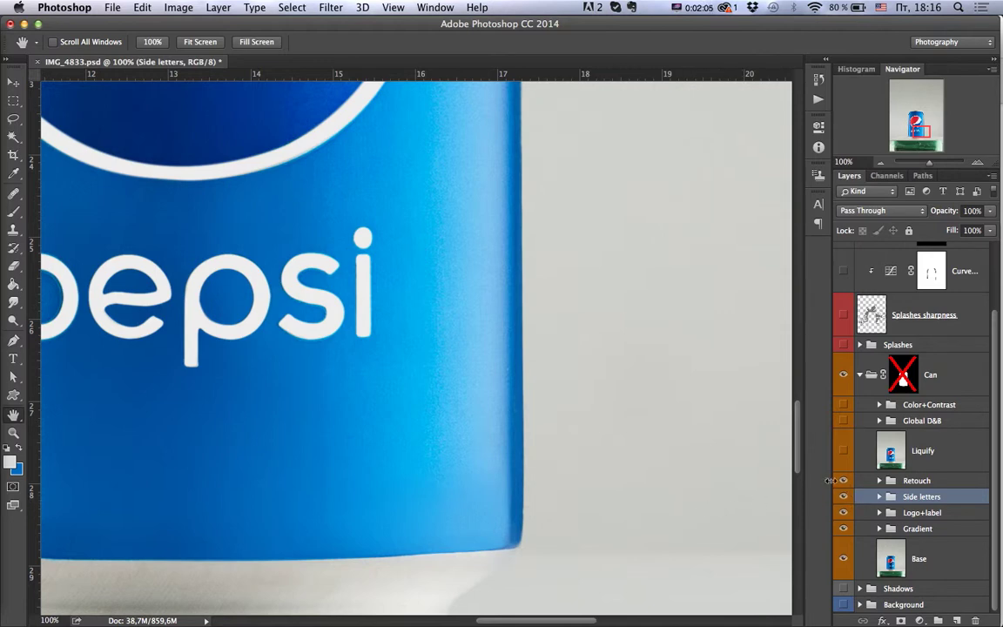
# Show and select the Retouch group, comparing the can's metal top rim with and without it
pyautogui.click(843, 480)
pyautogui.click(918, 480)
pyautogui.scroll(10, 522, 322)
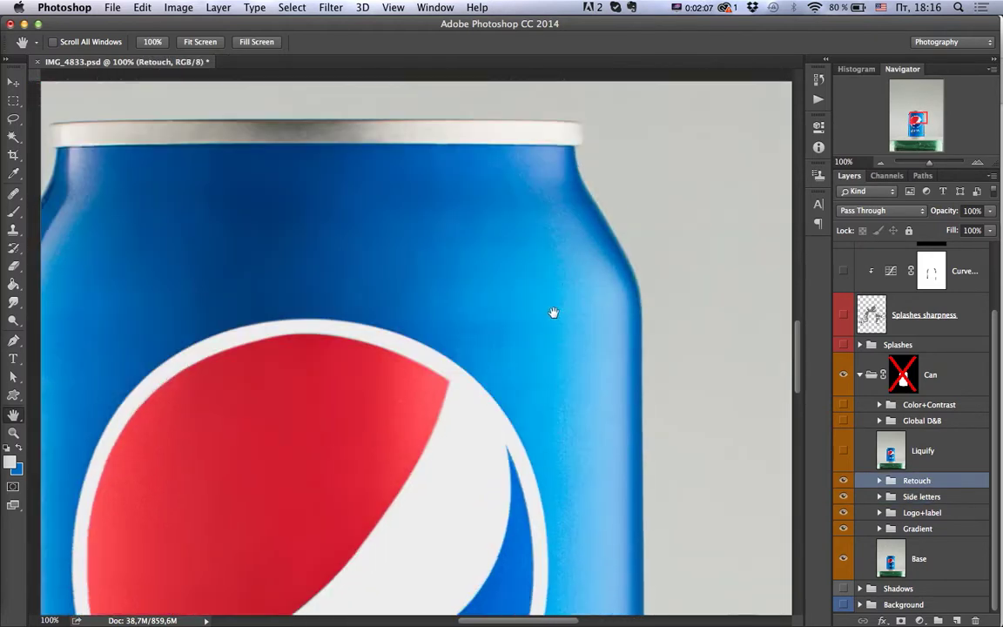
pyautogui.scroll(-1, 618, 331)
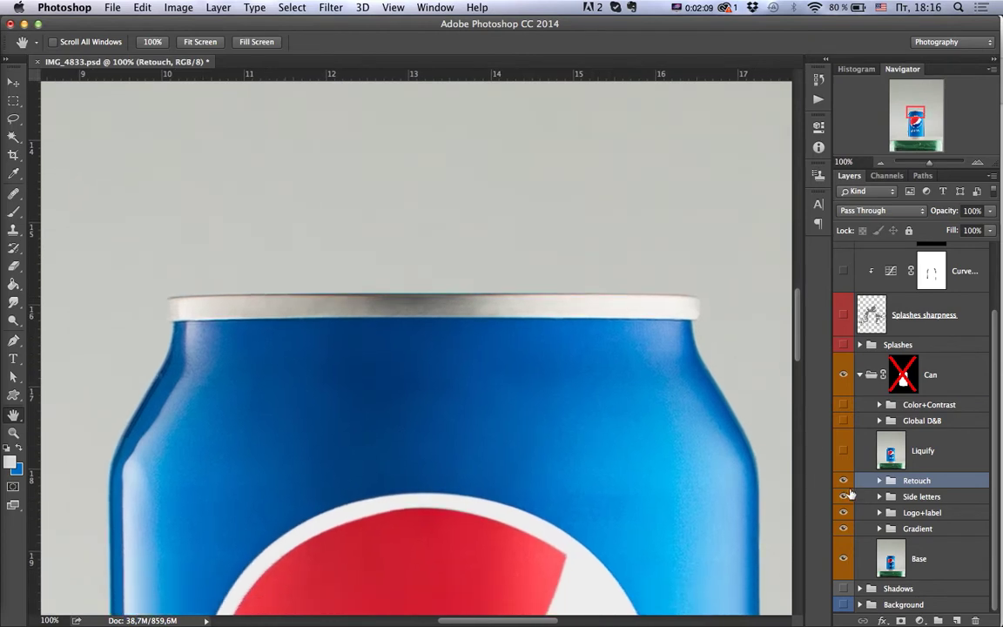
pyautogui.click(843, 480)
pyautogui.click(843, 480)
pyautogui.press('super+comma')
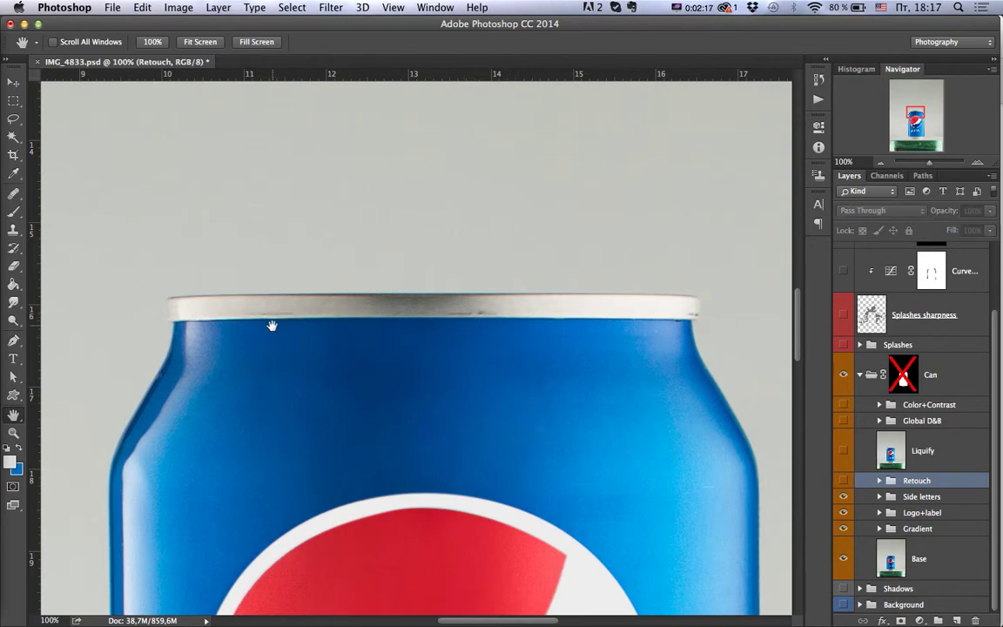
pyautogui.press('super+comma')
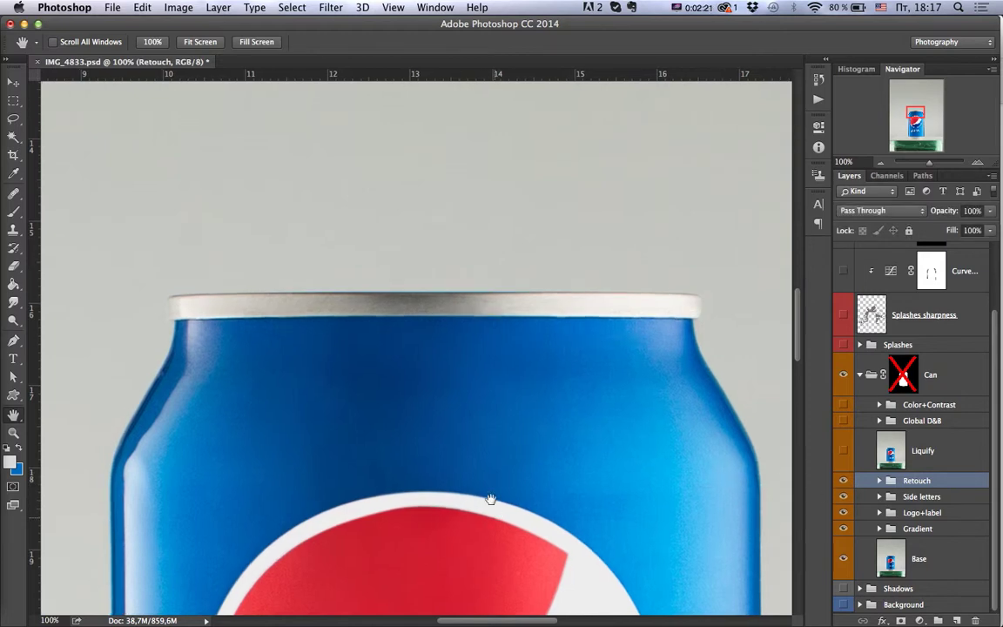
# Select and show the Liquify layer, comparing the can's upper-left shoulder with and without it
pyautogui.moveTo(487, 497); pyautogui.dragTo(477, 399)
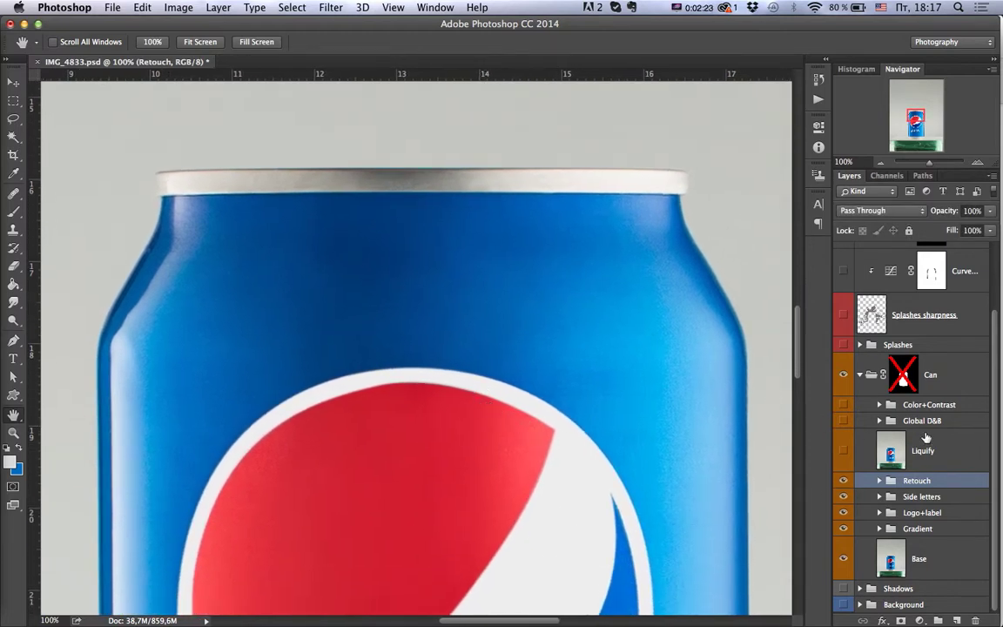
pyautogui.click(894, 457)
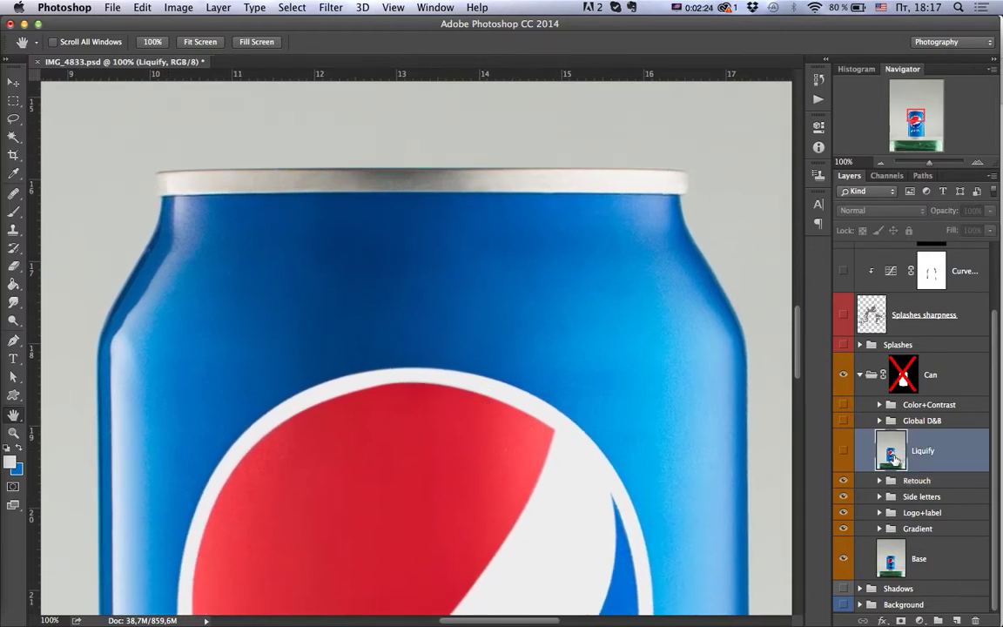
pyautogui.click(842, 450)
pyautogui.moveTo(271, 373)
pyautogui.mouseDown()
pyautogui.moveTo(367, 318)
pyautogui.moveTo(407, 315)
pyautogui.mouseUp()
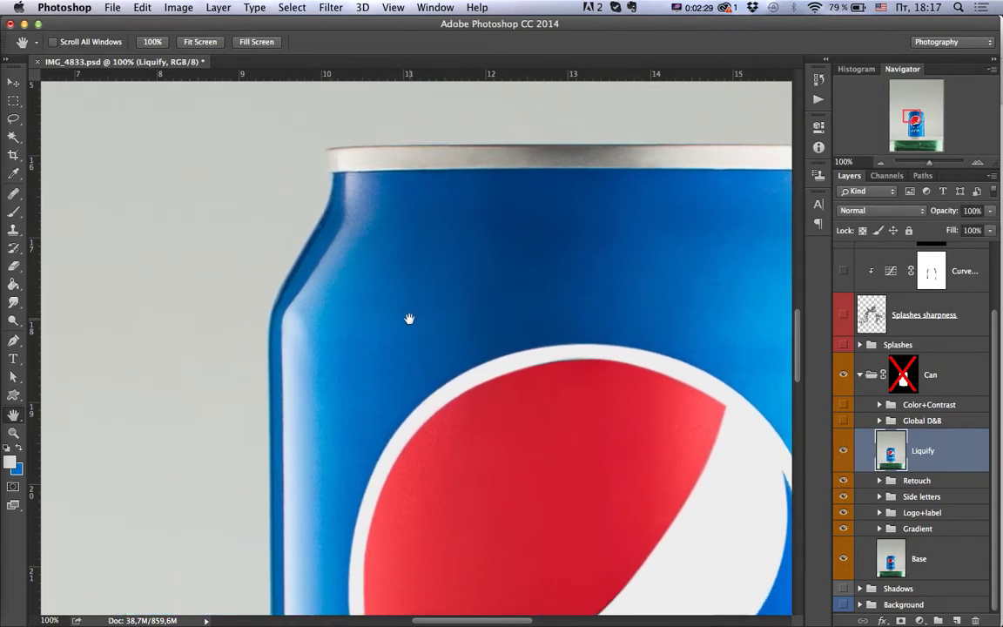
pyautogui.keyDown('super'); pyautogui.click(332, 279); pyautogui.keyUp('super')
pyautogui.moveTo(335, 274); pyautogui.dragTo(366, 293)
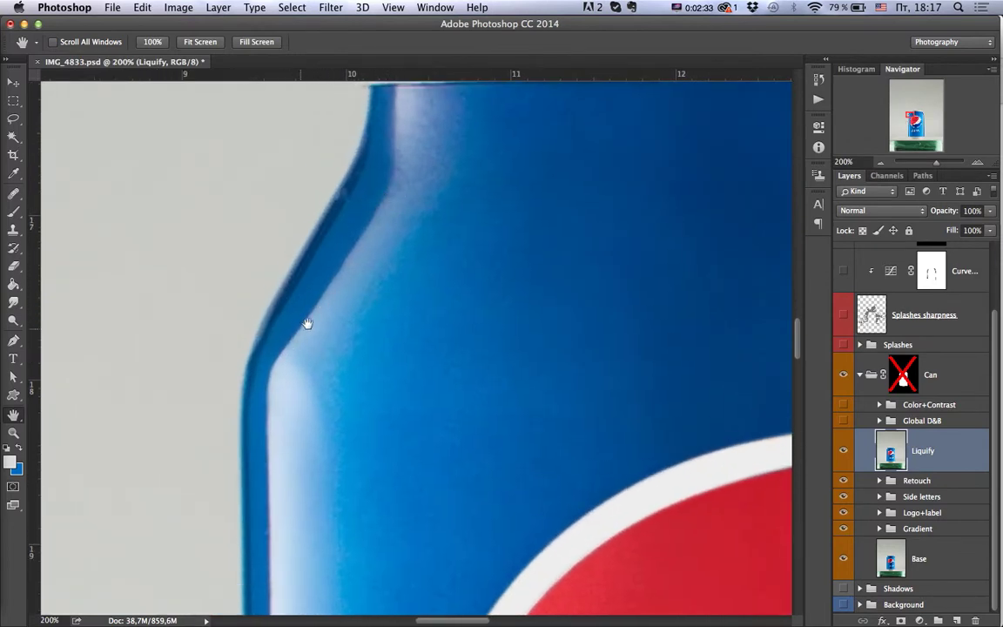
pyautogui.click(842, 450)
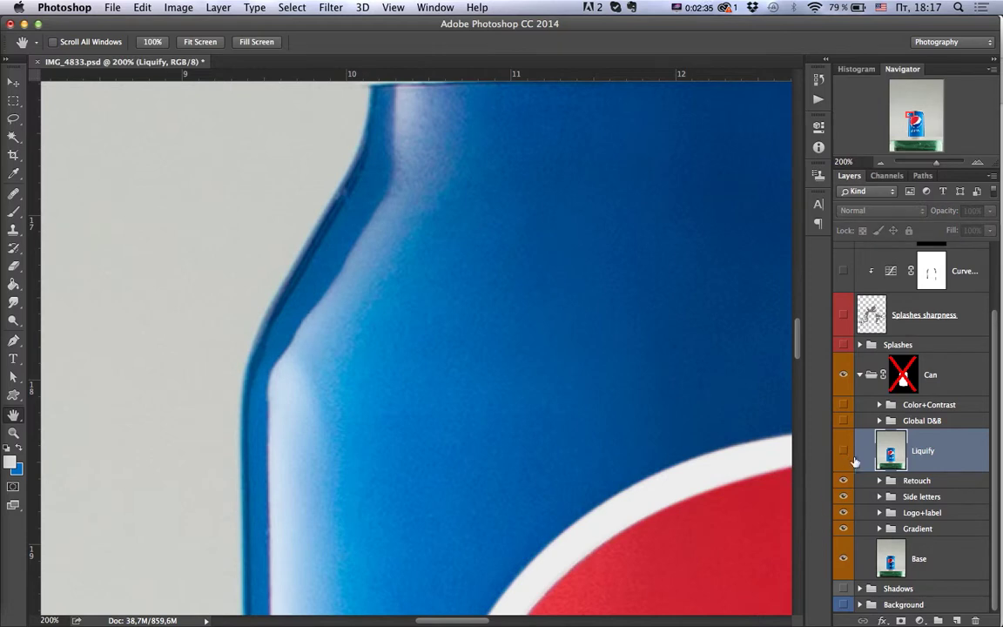
pyautogui.click(846, 450)
# Examine the can's metal base with and without the Liquify layer, from the left edge across to the right
pyautogui.keyDown('alt'); pyautogui.click(570, 470); pyautogui.keyUp('alt')
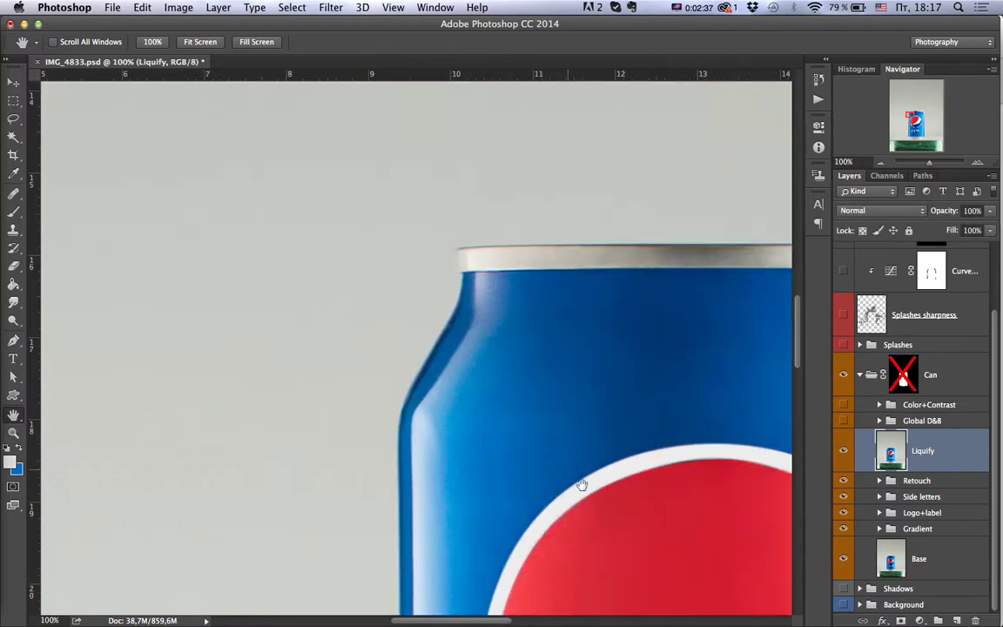
pyautogui.scroll(-5, 563, 460)
pyautogui.scroll(-10, 563, 460)
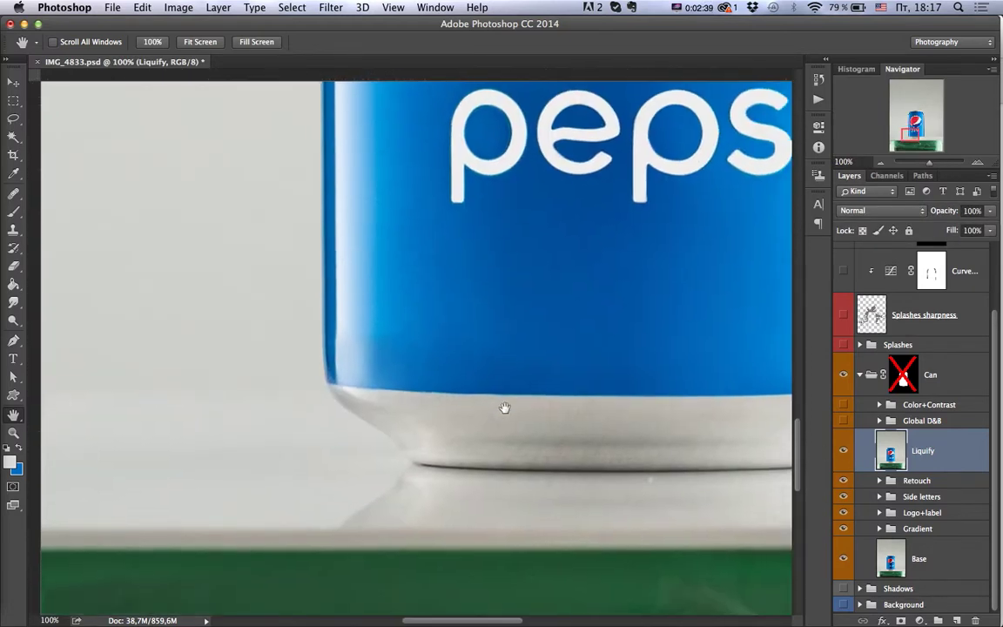
pyautogui.scroll(2, 506, 405)
pyautogui.click(842, 449)
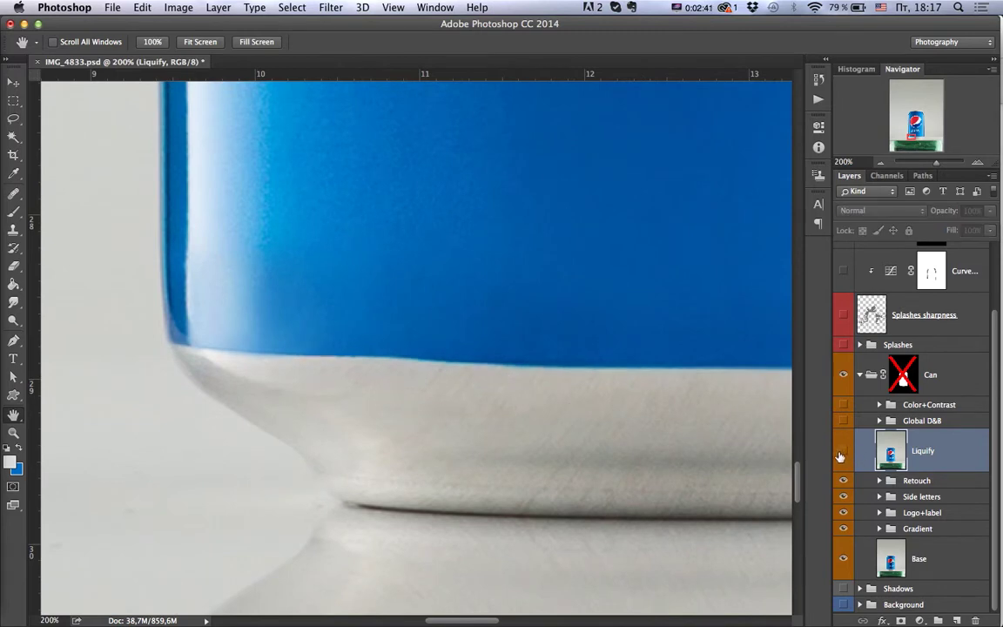
pyautogui.click(841, 450)
pyautogui.hscroll(10, 611, 419)
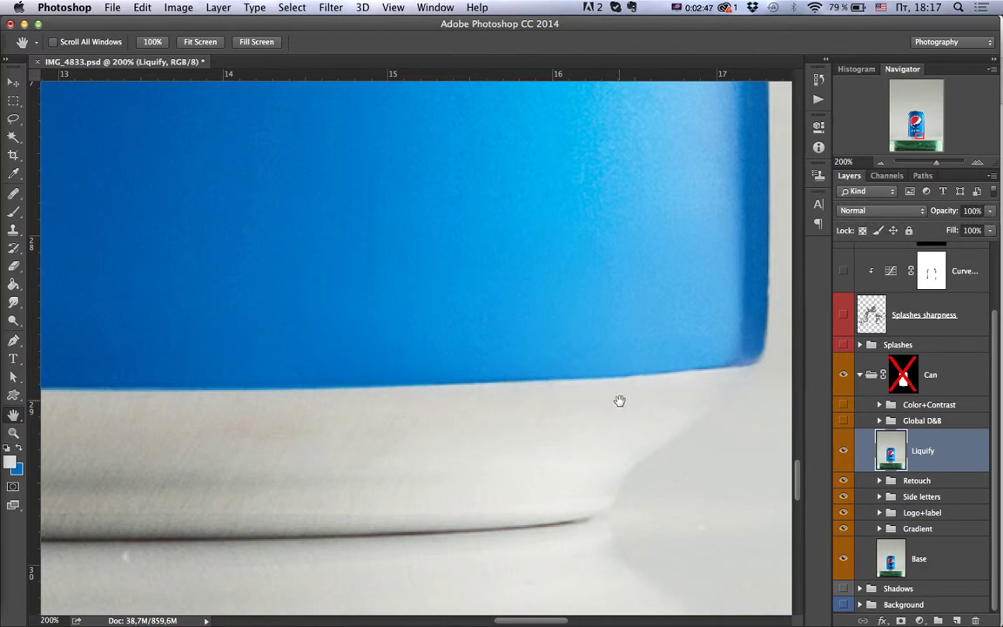
# Show the Global D&B group above the Liquify layer and view the whole can at 33.33% zoom
pyautogui.press('super+0')
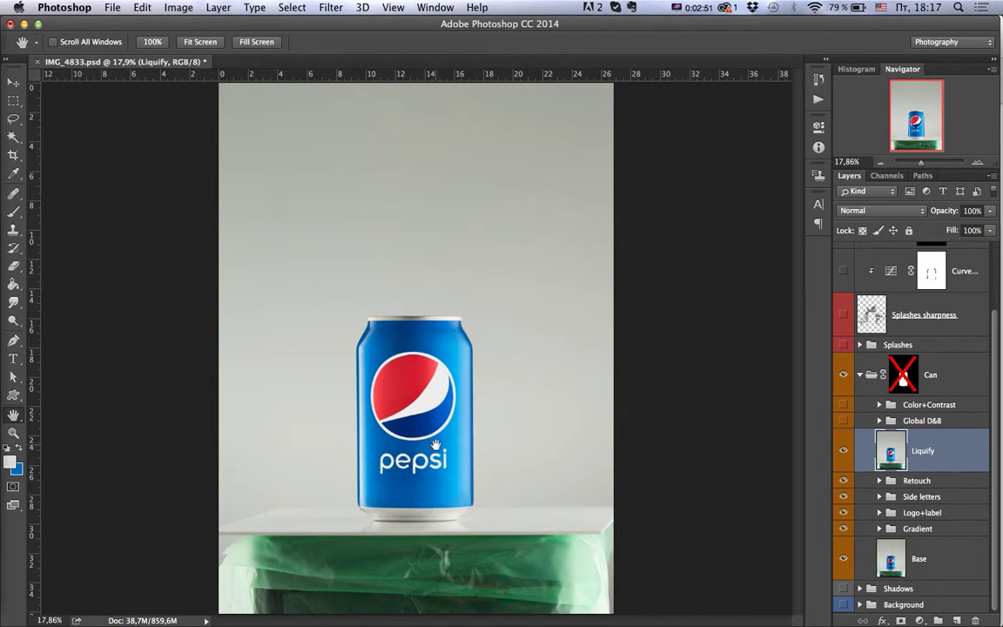
pyautogui.click(842, 421)
pyautogui.keyDown('super'); pyautogui.click(408, 414); pyautogui.keyUp('super')
pyautogui.moveTo(424, 427); pyautogui.dragTo(438, 399)
pyautogui.keyDown('super'); pyautogui.click(445, 401); pyautogui.keyUp('super')
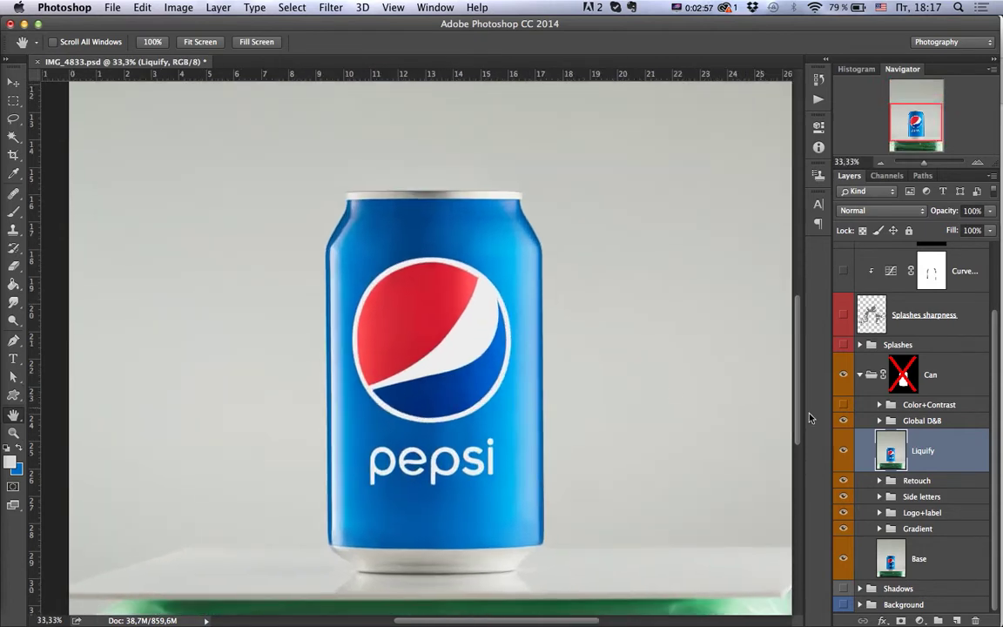
# Select the Global D&B group and compare the whole can with and without it
pyautogui.click(848, 420)
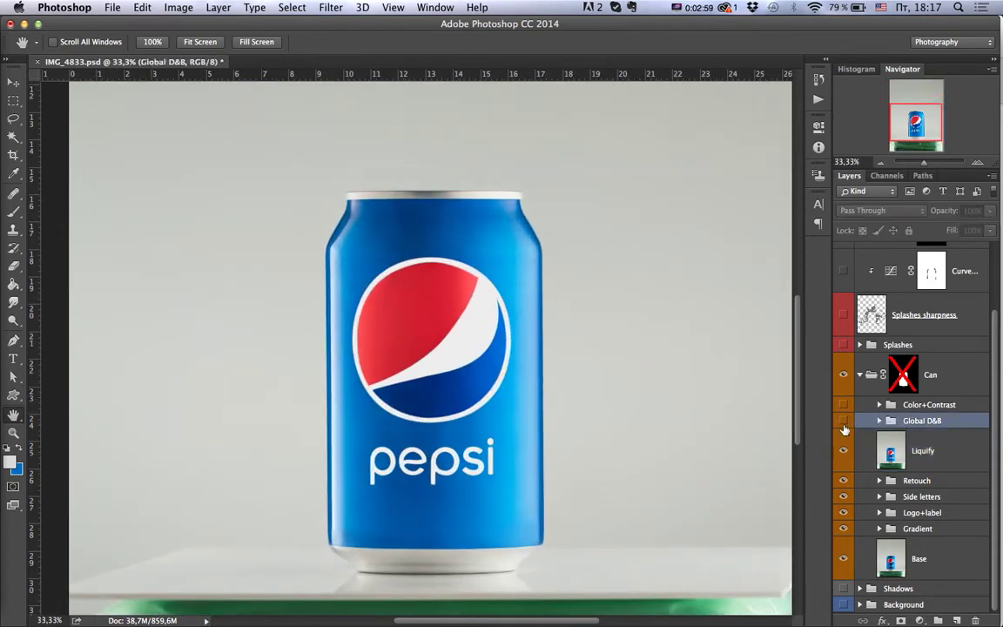
pyautogui.click(843, 422)
pyautogui.click(844, 420)
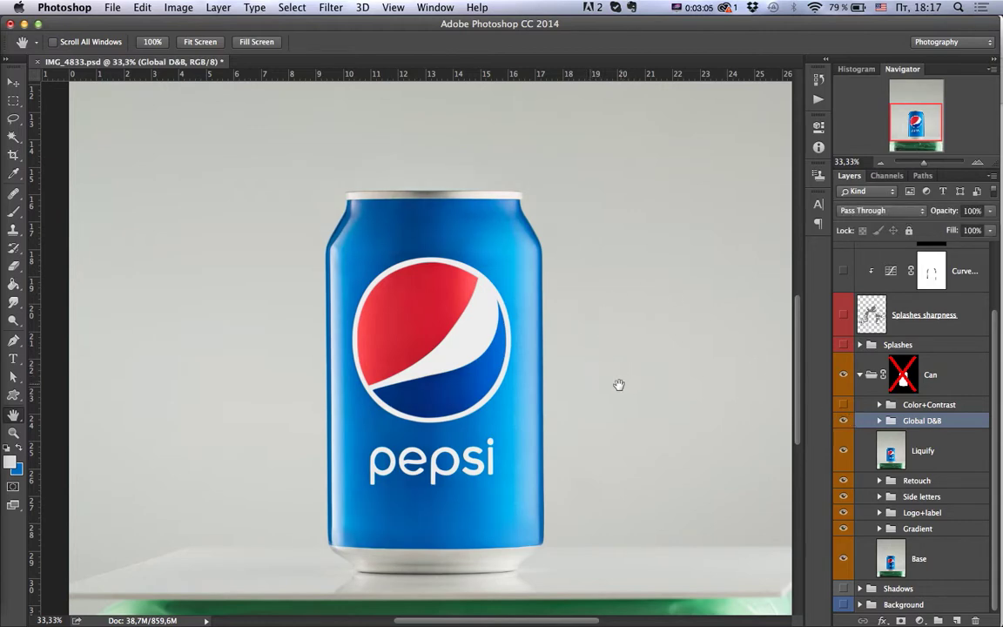
# Show and expand the Color+Contrast group, and open the settings of its Levels adjustment layer
pyautogui.click(842, 405)
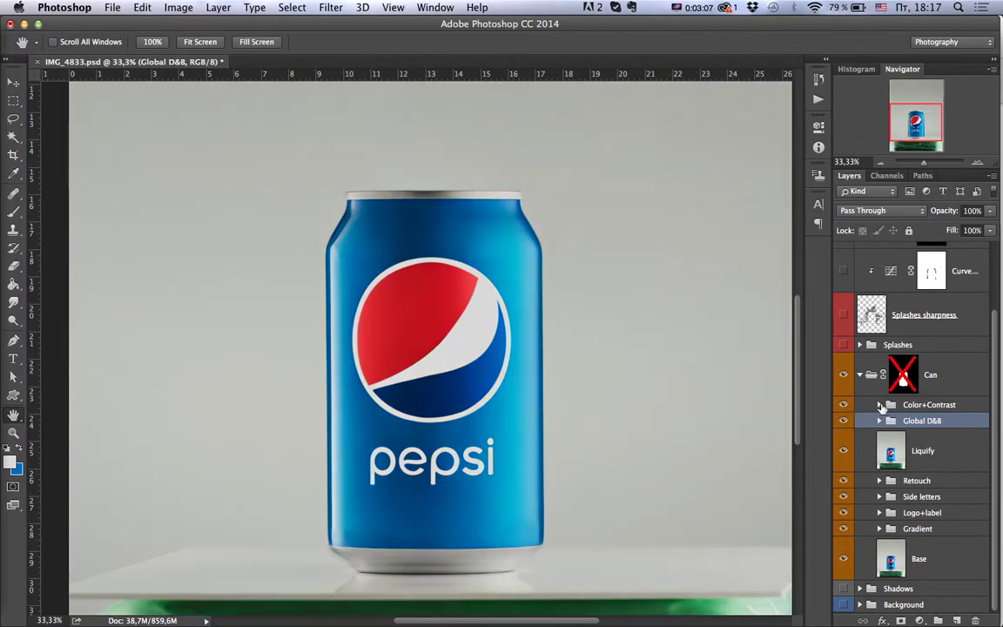
pyautogui.click(879, 405)
pyautogui.scroll(-1, 996, 440)
pyautogui.scroll(-2, 983, 452)
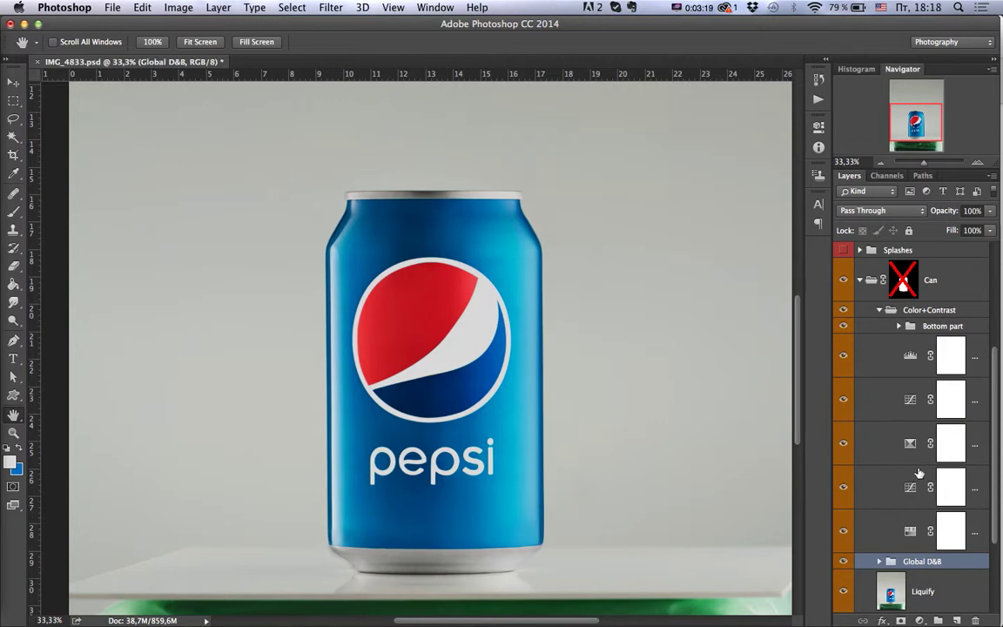
pyautogui.doubleClick(910, 360)
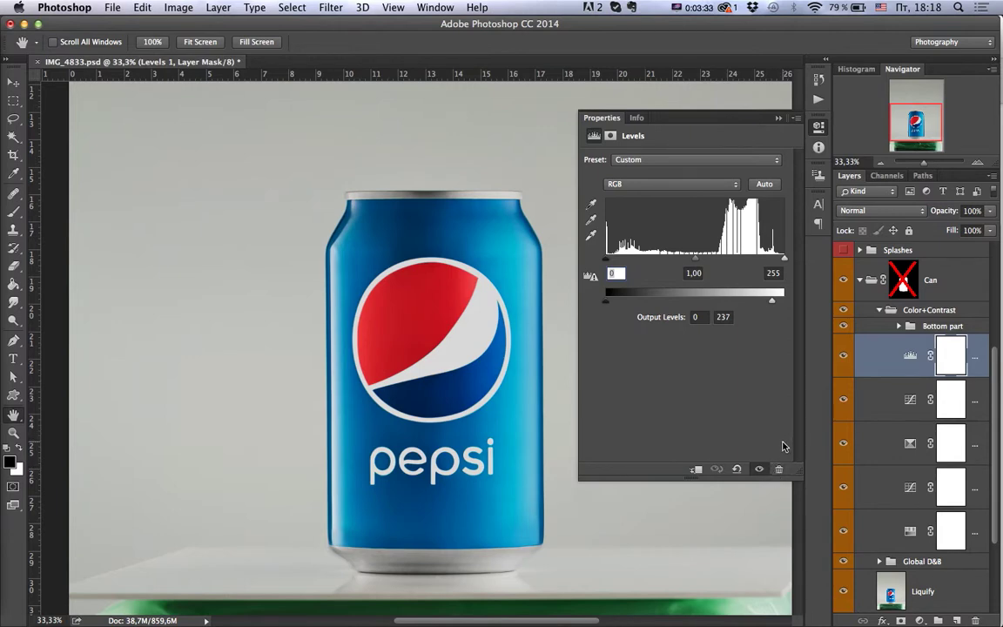
# Compare the can's metal parts with and without the Bottom part group, and collapse the Color+Contrast group
pyautogui.click(843, 327)
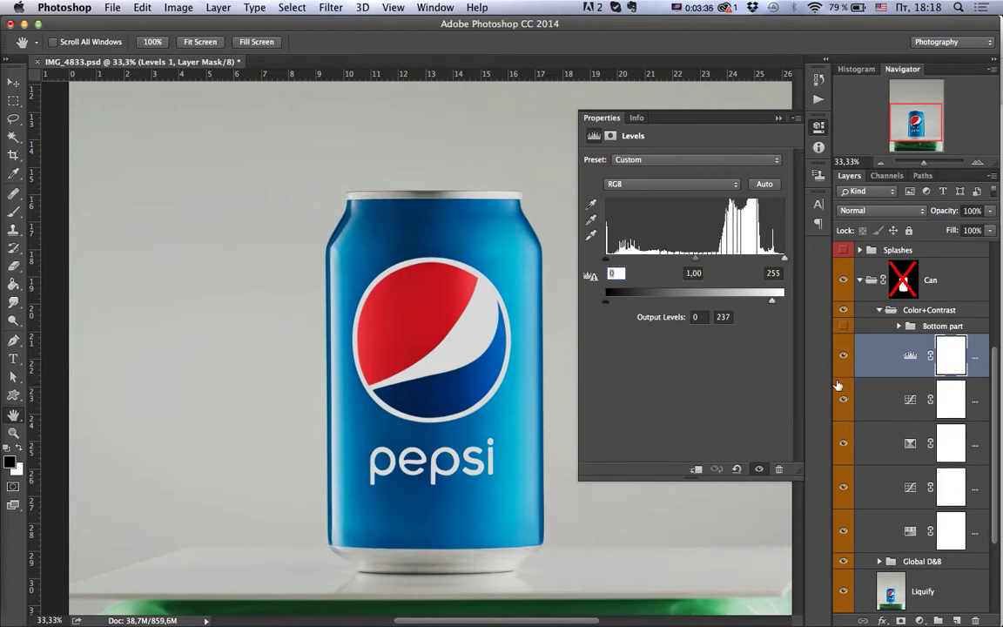
pyautogui.click(848, 327)
pyautogui.click(879, 310)
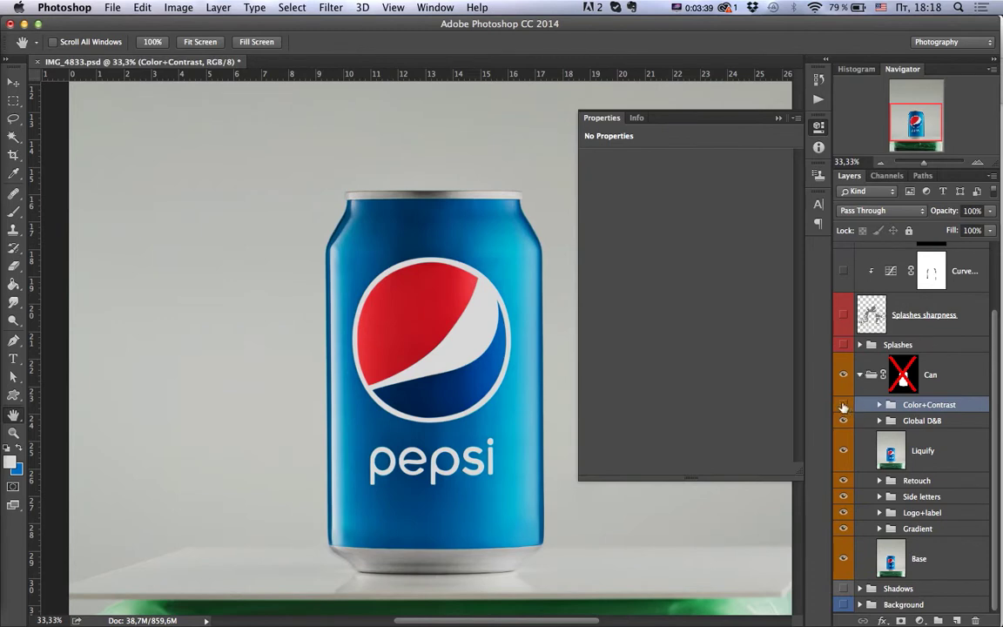
# Compare the can with and without the Color+Contrast group, closing the adjustment settings and leaving the group visible
pyautogui.click(842, 405)
pyautogui.click(819, 148)
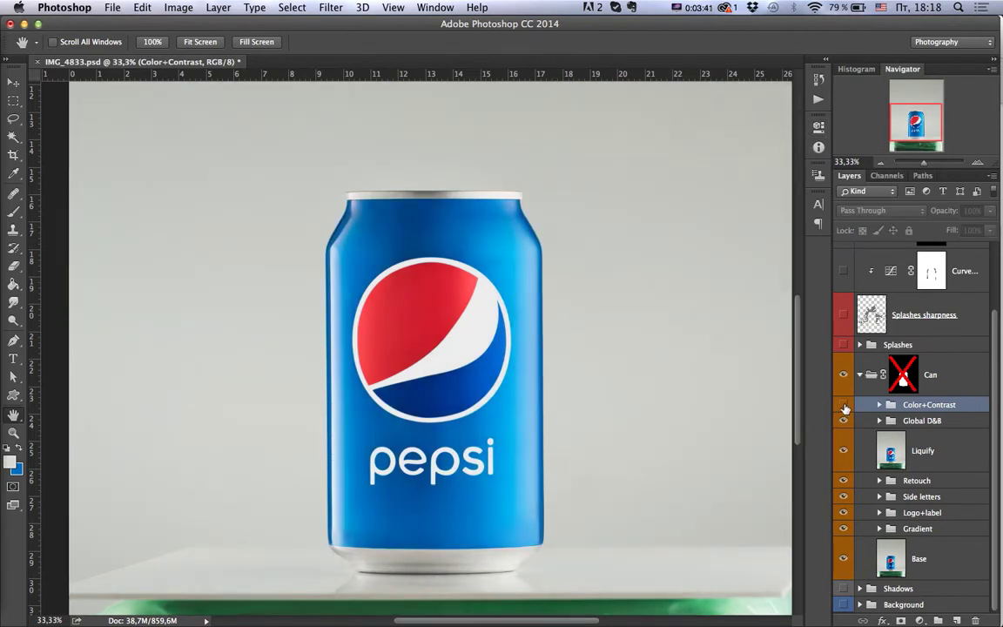
pyautogui.click(842, 405)
pyautogui.click(842, 406)
pyautogui.click(842, 406)
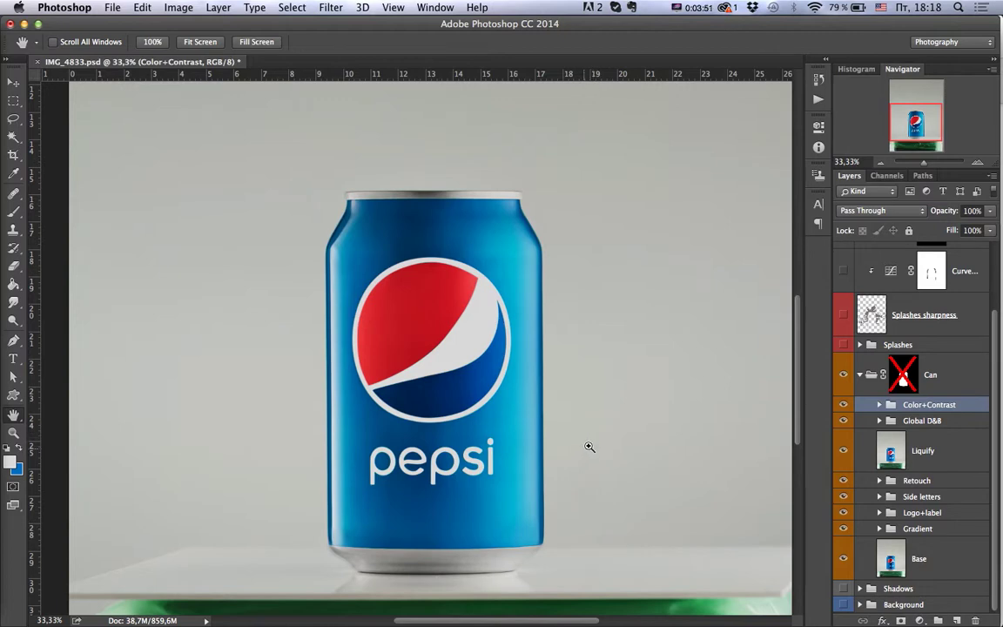
# Fit the whole image in view, re-enable the Can group's layer mask to cut out the can, and collapse the group
pyautogui.press('super+0')
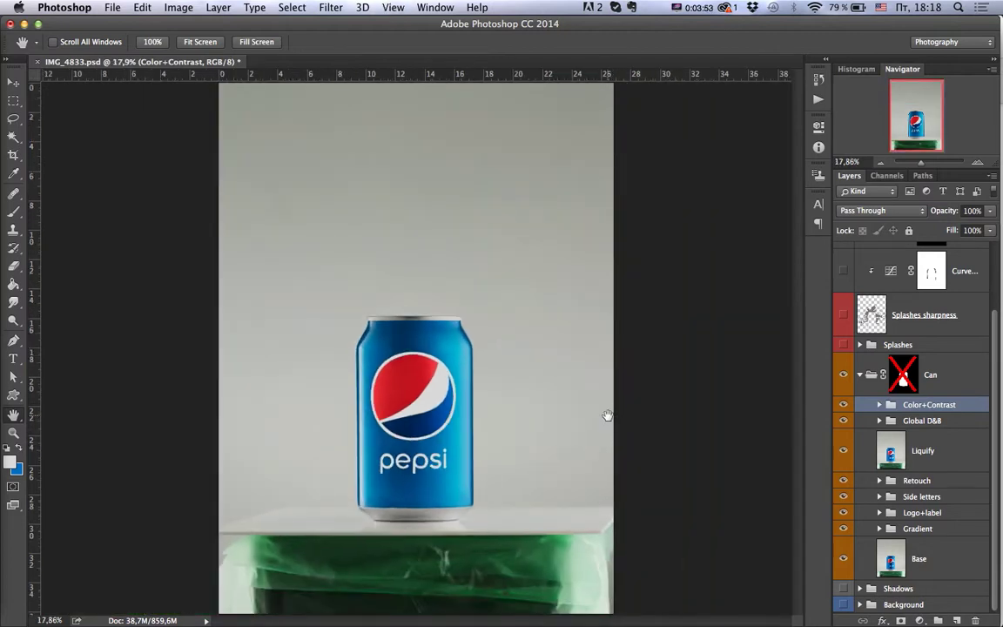
pyautogui.keyDown('shift'); pyautogui.click(905, 388); pyautogui.keyUp('shift')
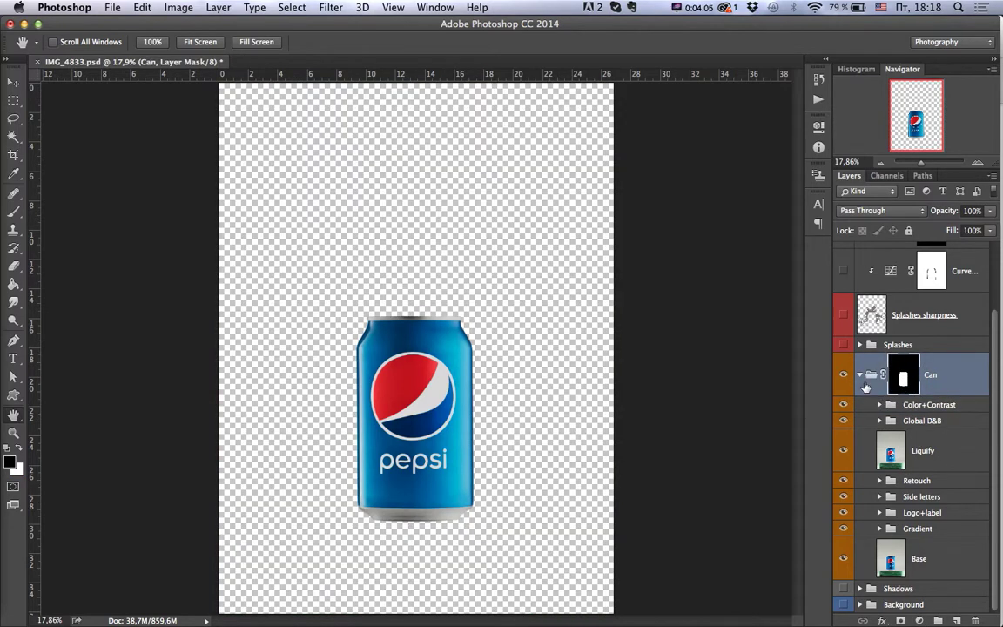
pyautogui.click(859, 375)
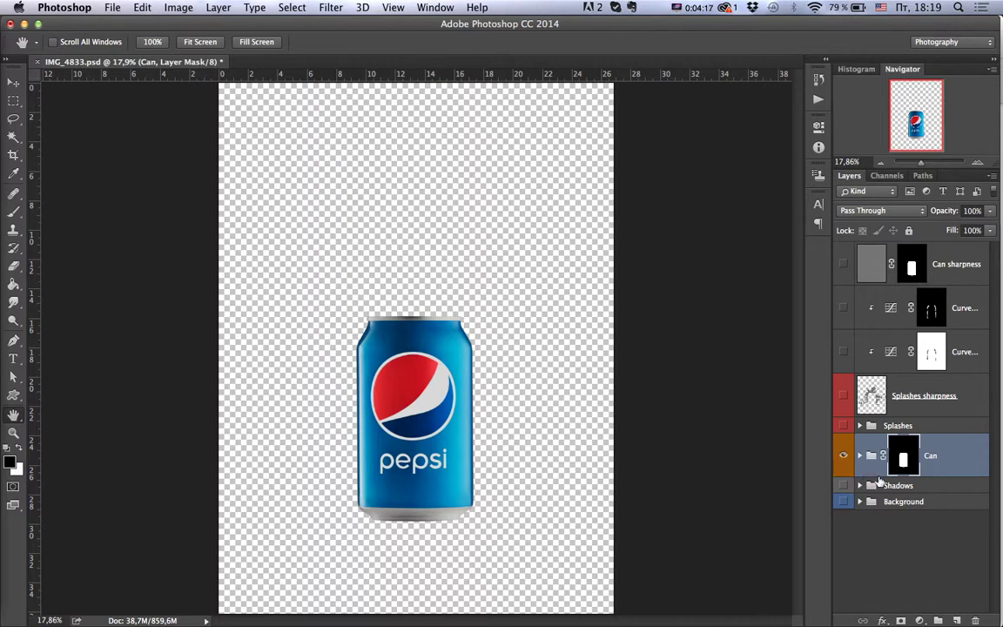
# Reopen the Can group to compare the cut-out can with and without Color+Contrast and inspect the Global D&B group's contents
pyautogui.click(861, 455)
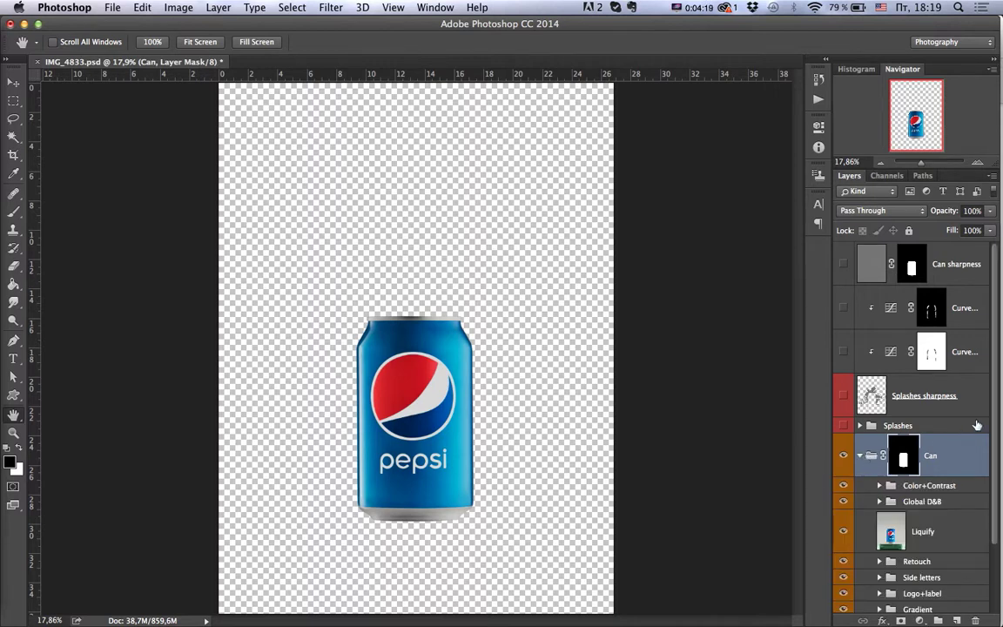
pyautogui.scroll(-3, 905, 488)
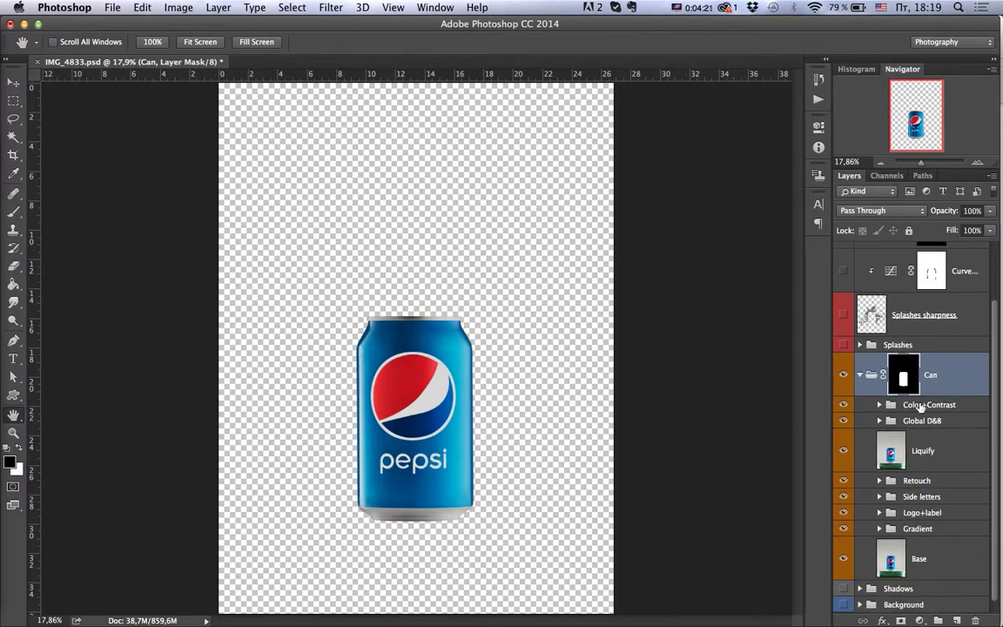
pyautogui.click(843, 405)
pyautogui.click(843, 405)
pyautogui.click(844, 405)
pyautogui.click(844, 405)
pyautogui.click(879, 420)
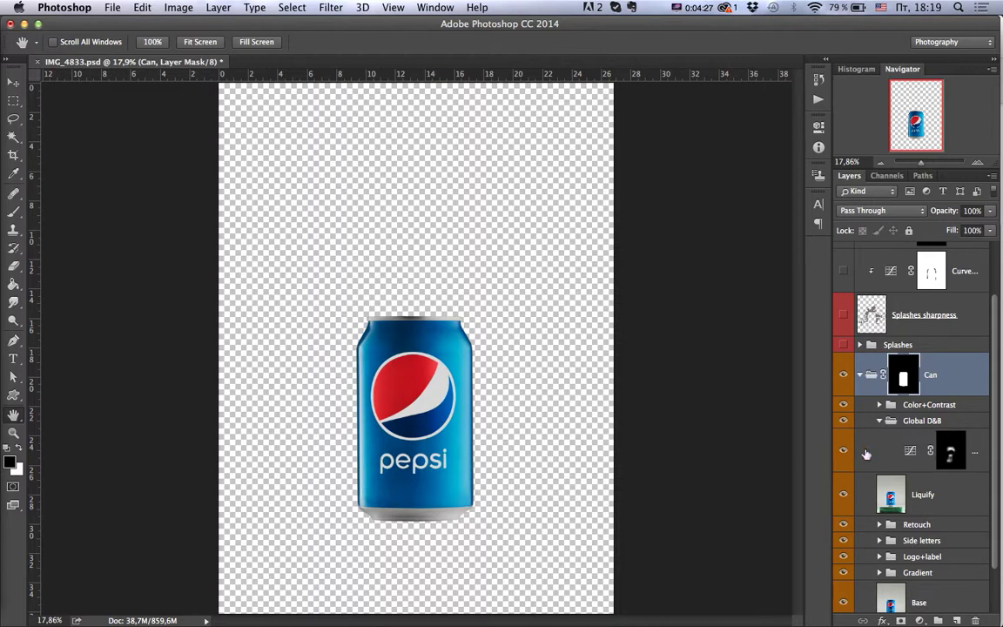
pyautogui.click(879, 420)
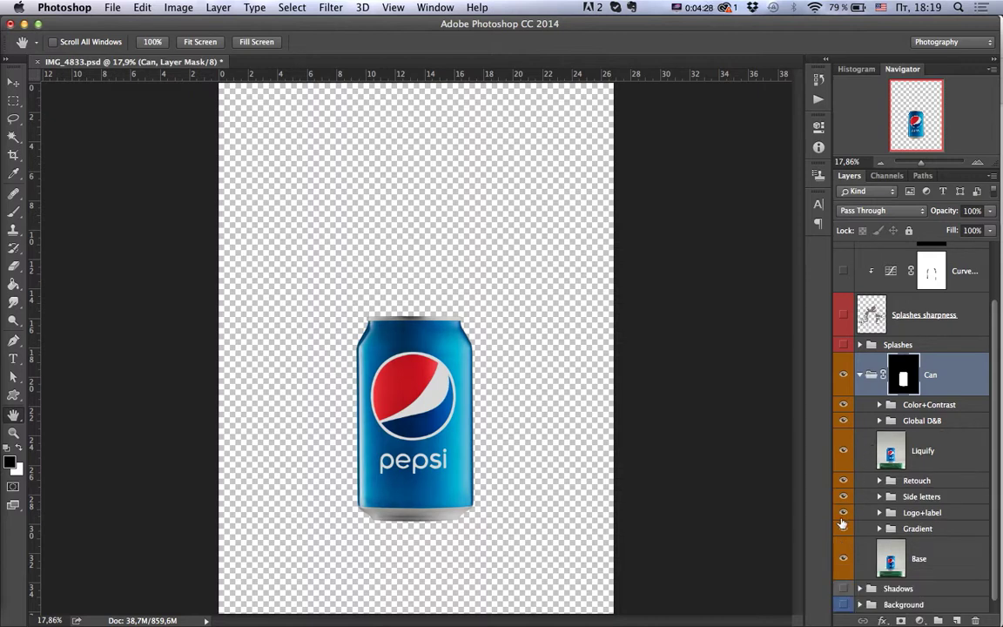
pyautogui.click(860, 374)
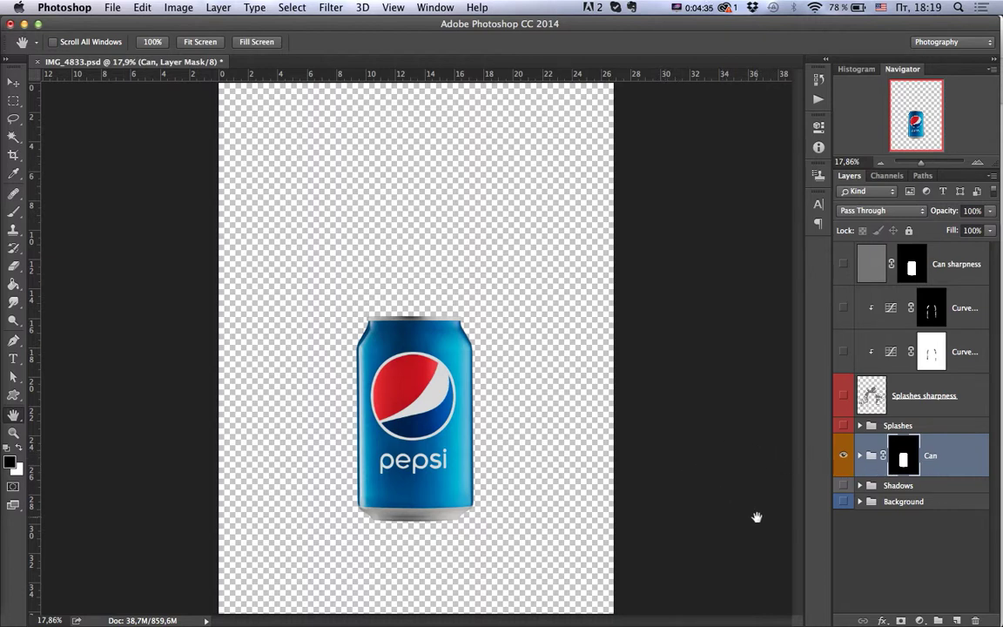
# Expand and show the Background group with its Group 6 behind the can, listing Group 6's layers
pyautogui.click(860, 502)
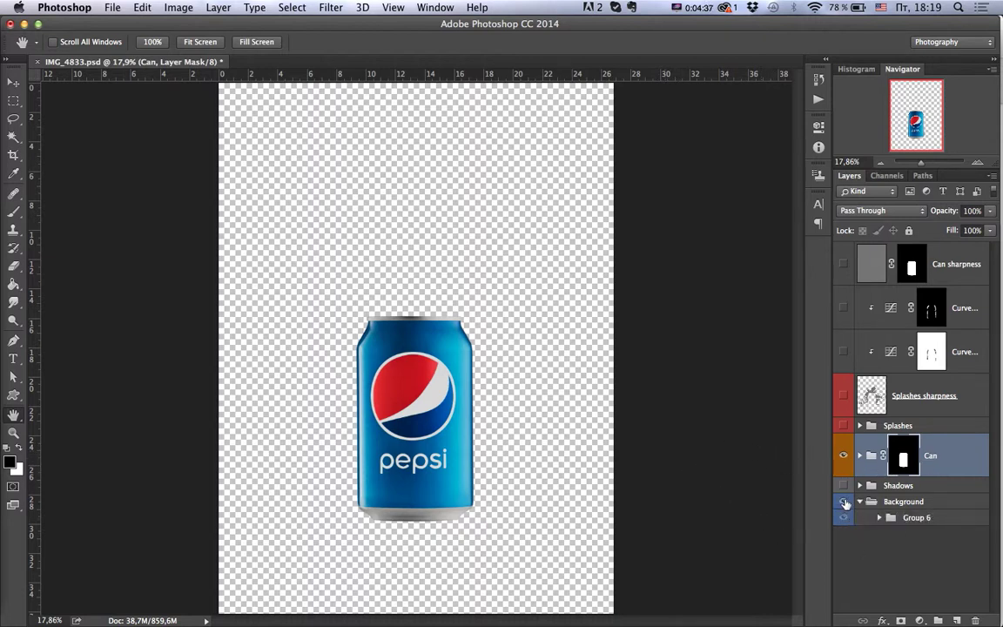
pyautogui.click(843, 517)
pyautogui.click(905, 517)
pyautogui.click(879, 517)
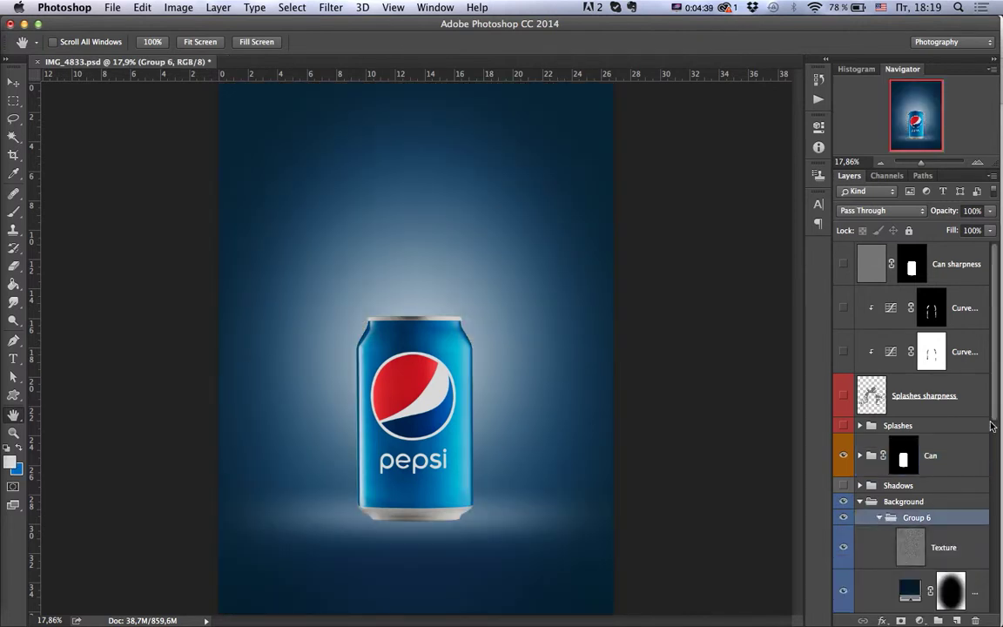
# Examine the Group 6 layers and compare the background with and without the gradient fill layer above Layer 13
pyautogui.scroll(-6, 990, 424)
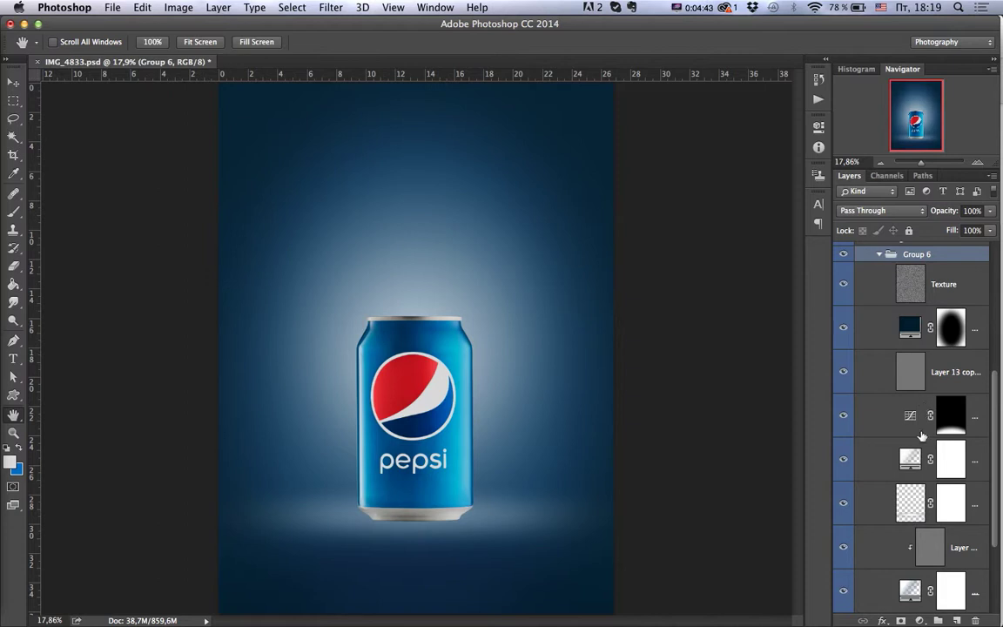
pyautogui.scroll(-2, 995, 495)
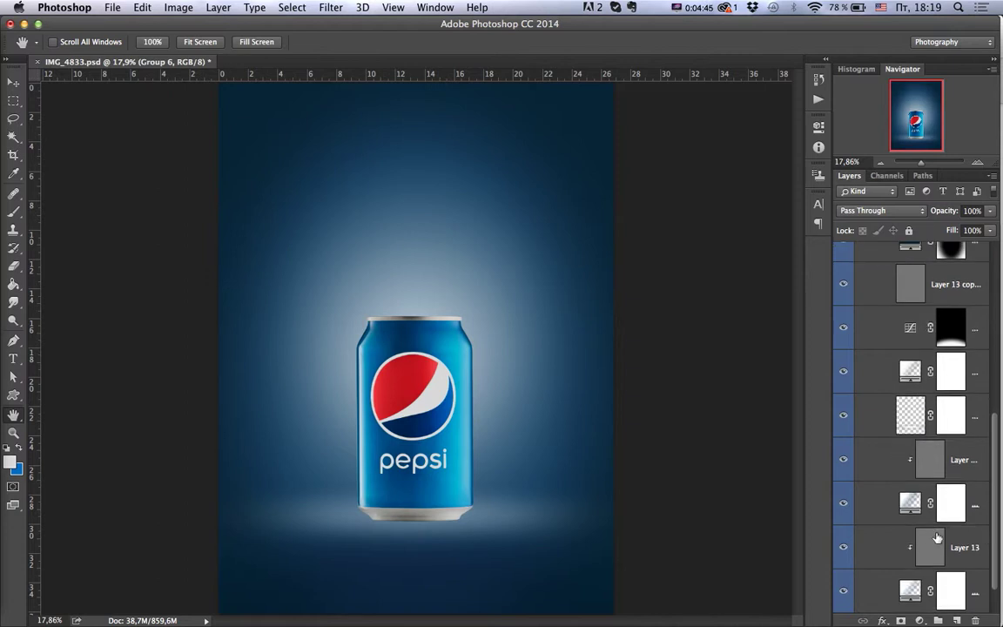
pyautogui.click(842, 505)
pyautogui.click(844, 506)
pyautogui.click(888, 473)
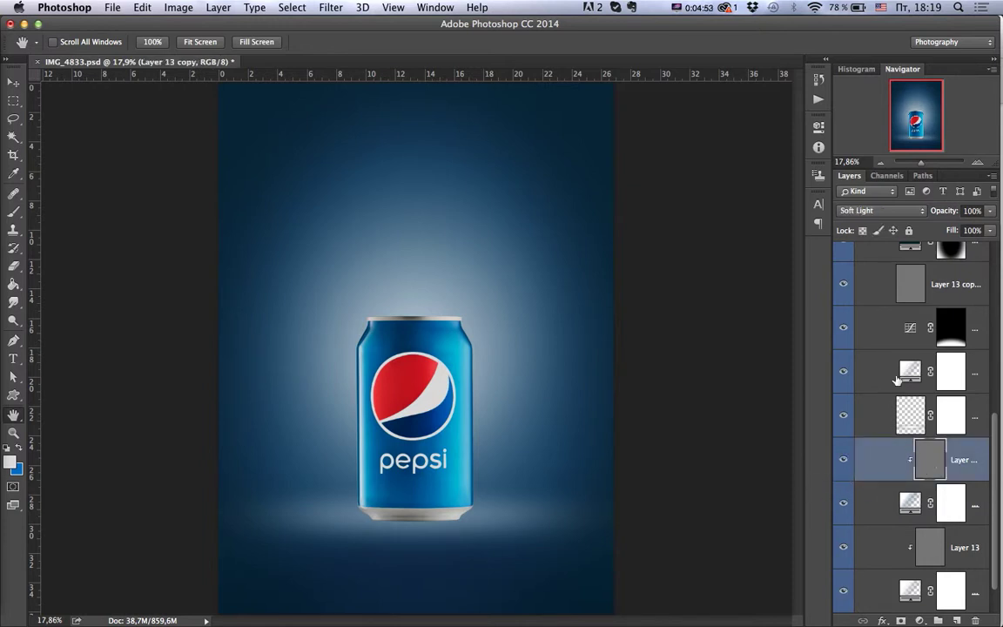
# Compare the background with and without the dark masked colour fill below Texture, and collapse Group 6 and the Background group
pyautogui.scroll(2, 892, 422)
pyautogui.click(843, 332)
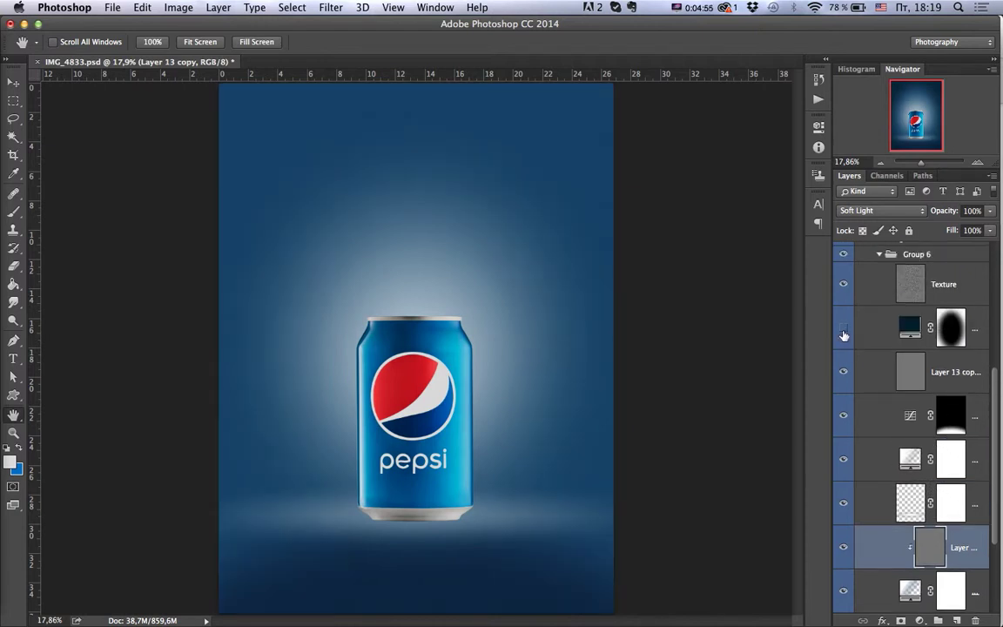
pyautogui.click(845, 330)
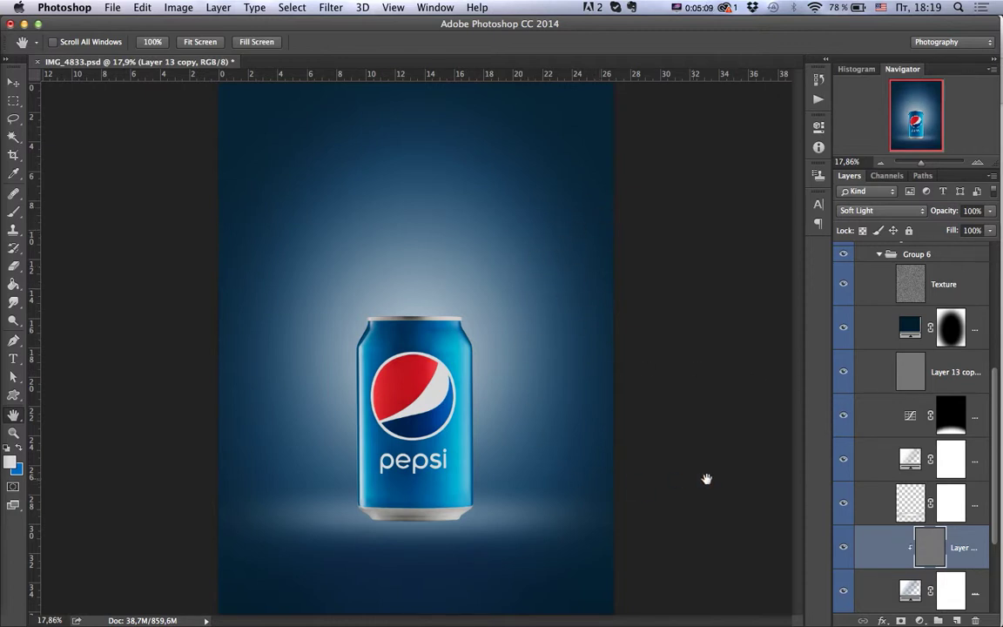
pyautogui.click(875, 287)
pyautogui.click(879, 253)
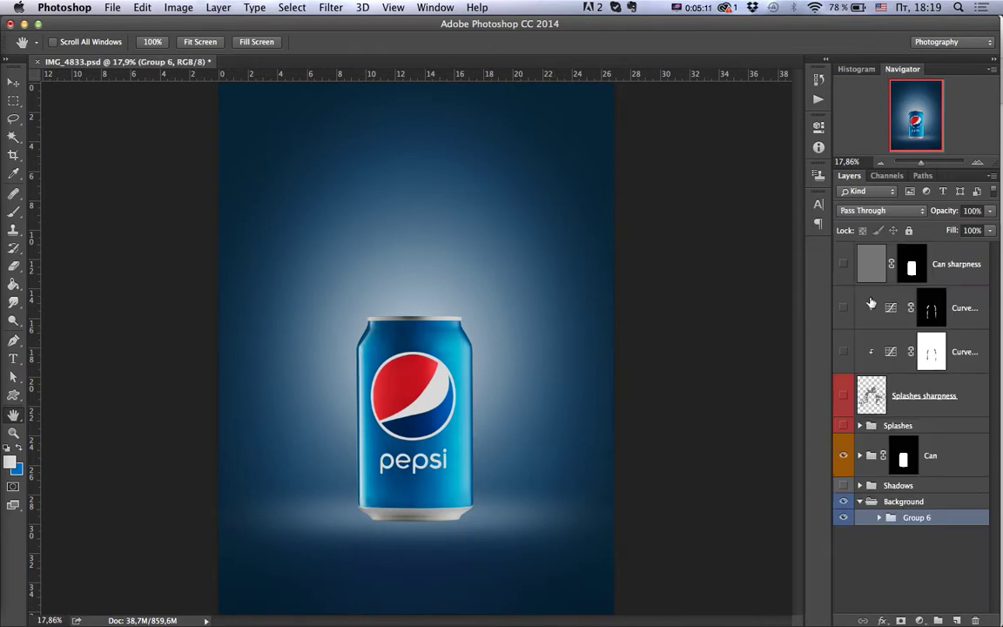
pyautogui.click(860, 502)
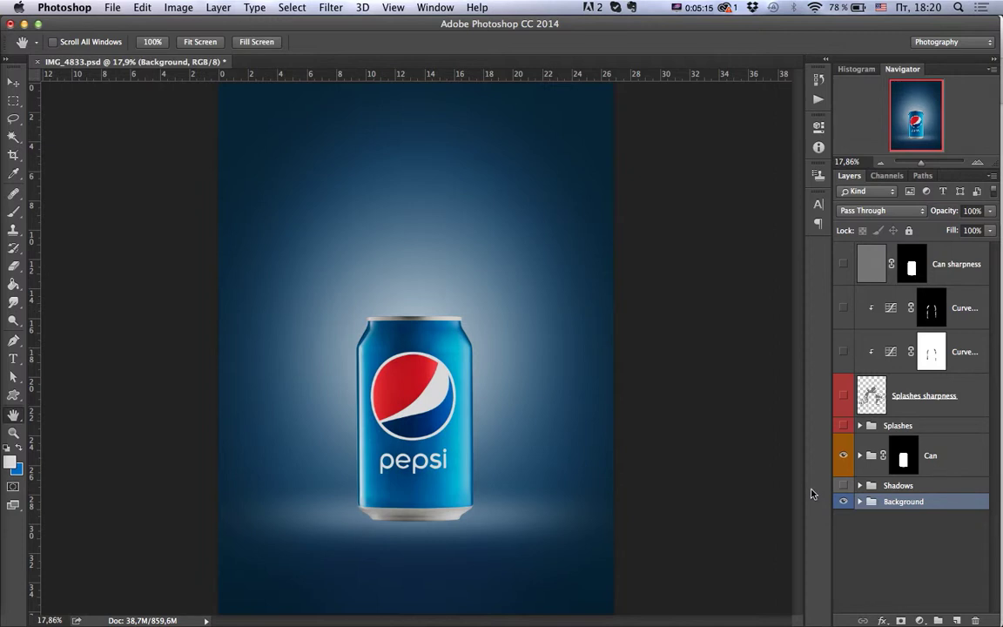
# Expand the Shadows group and make it visible beneath the can
pyautogui.click(860, 485)
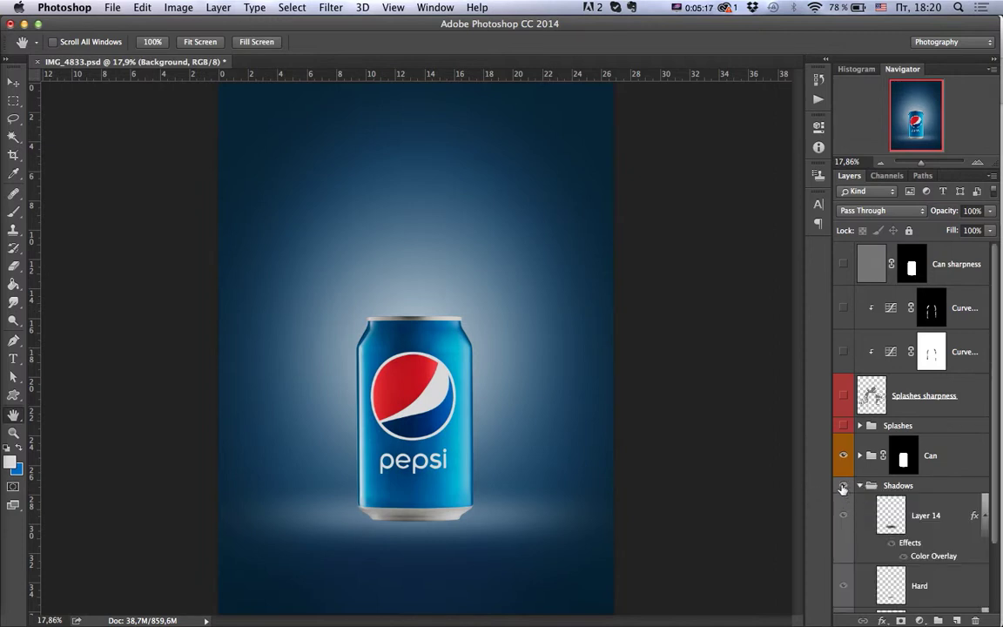
pyautogui.click(842, 486)
pyautogui.scroll(-3, 958, 522)
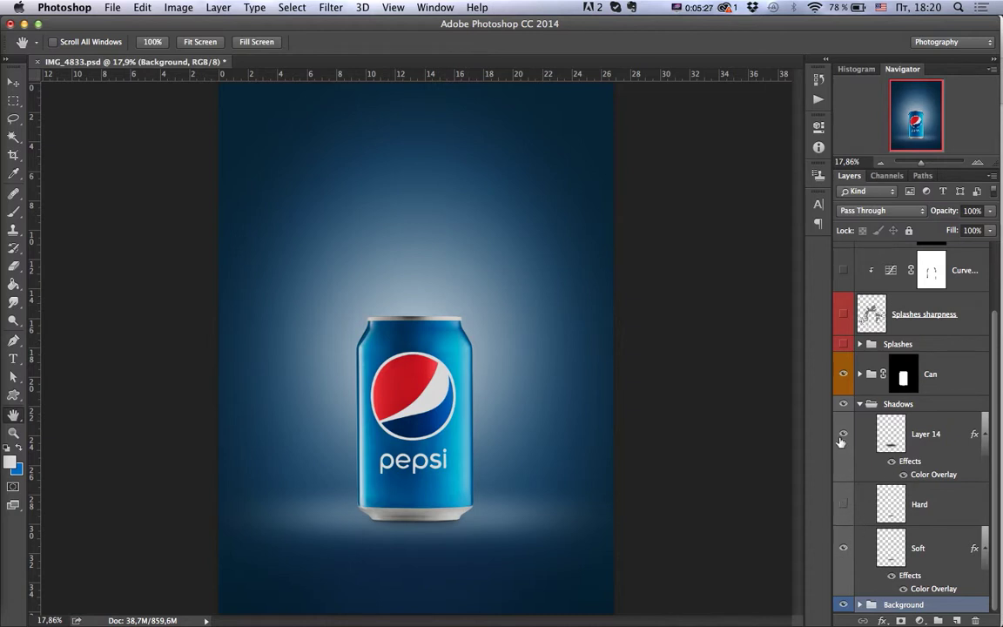
# Hide the Can group and the Layer 14, Hard and Soft shadow layers so only the background shows
pyautogui.moveTo(843, 433); pyautogui.dragTo(843, 526)
pyautogui.scroll(3, 974, 464)
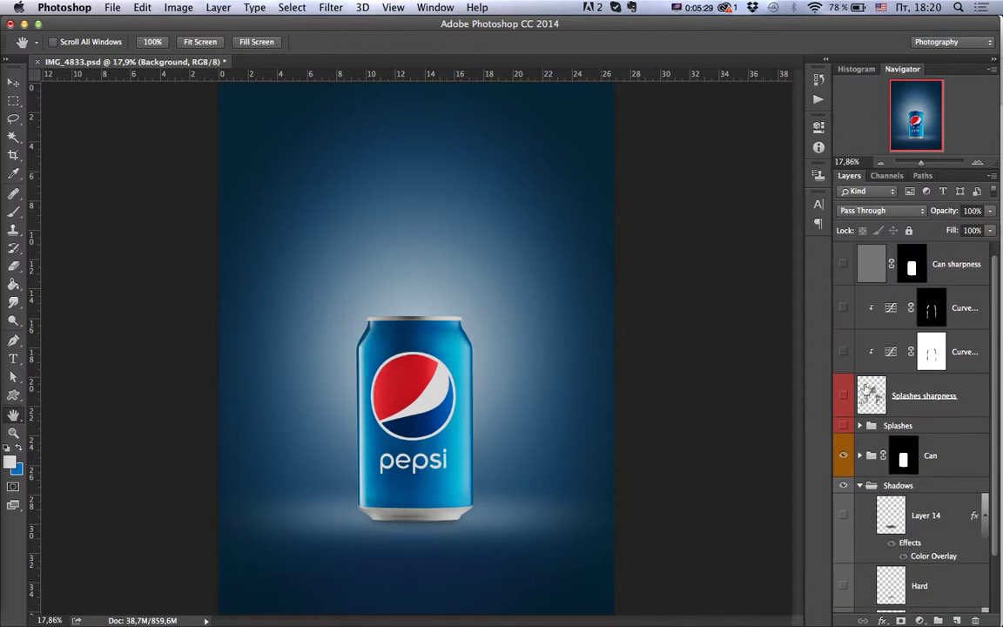
pyautogui.moveTo(997, 335); pyautogui.dragTo(996, 448)
pyautogui.click(844, 411)
pyautogui.click(843, 548)
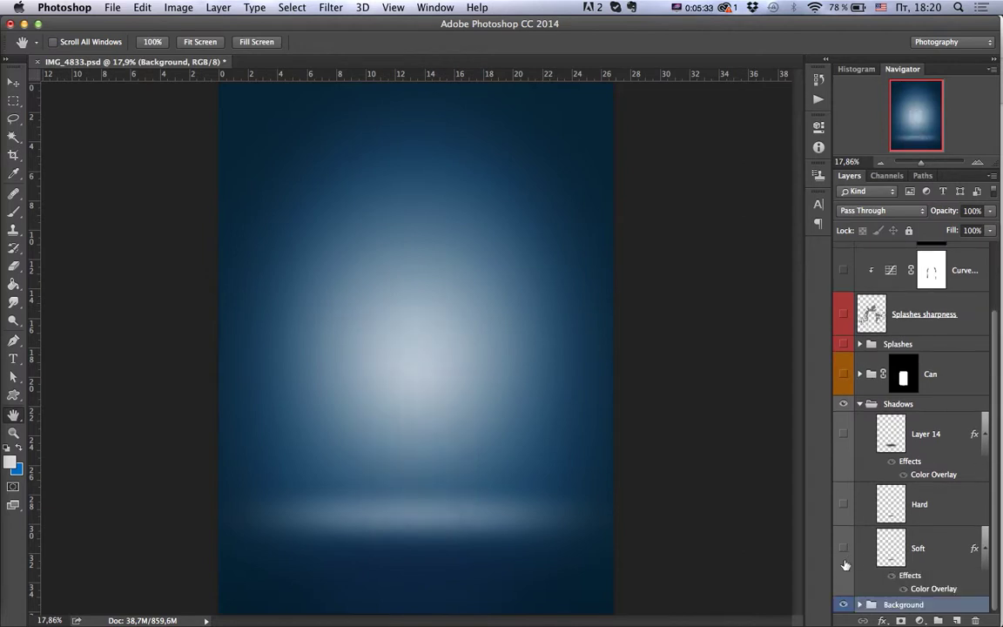
# Show the Soft, Hard and Layer 14 shadows one after another, and collapse the Shadows group
pyautogui.click(843, 549)
pyautogui.click(843, 504)
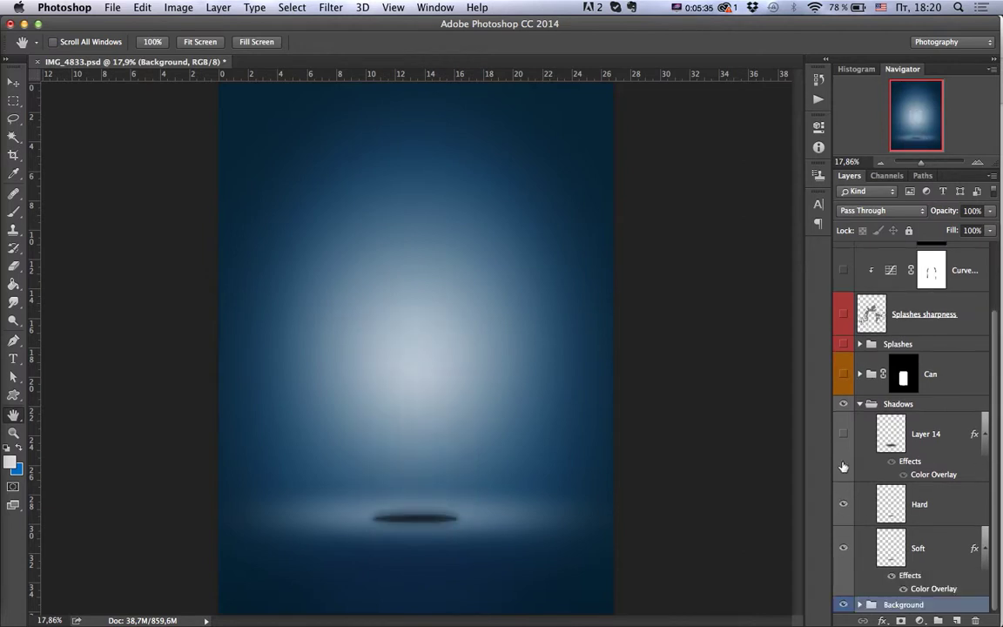
pyautogui.click(845, 435)
pyautogui.click(860, 404)
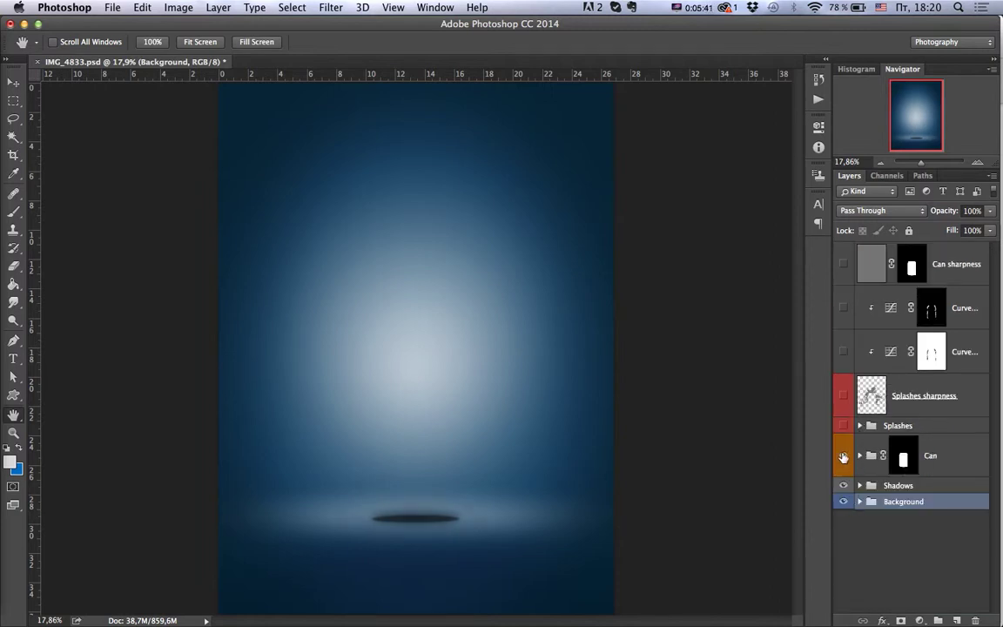
# Show the Can group again above its shadows and leave the group collapsed
pyautogui.click(843, 455)
pyautogui.click(860, 456)
pyautogui.click(860, 455)
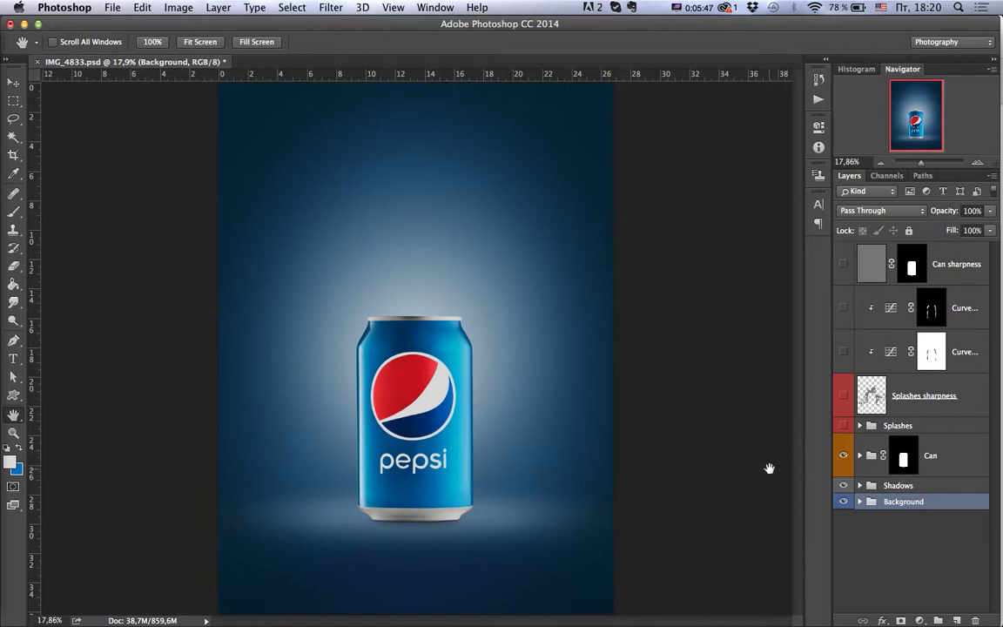
# Expand the Splashes group and make it visible with only subgroup 1 shown, keeping subgroups 2 to 8 hidden
pyautogui.click(897, 424)
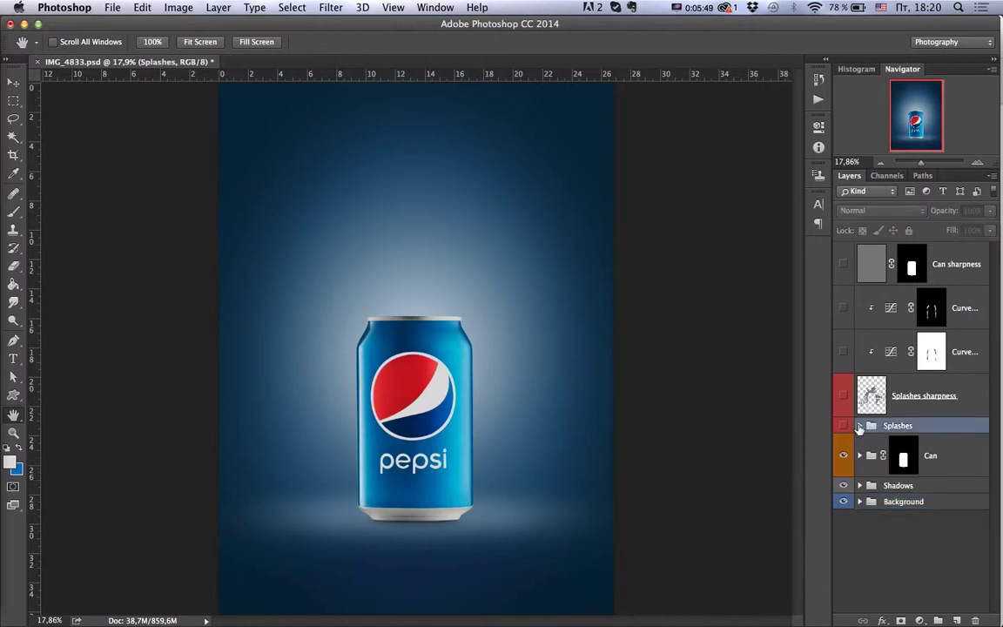
pyautogui.click(859, 424)
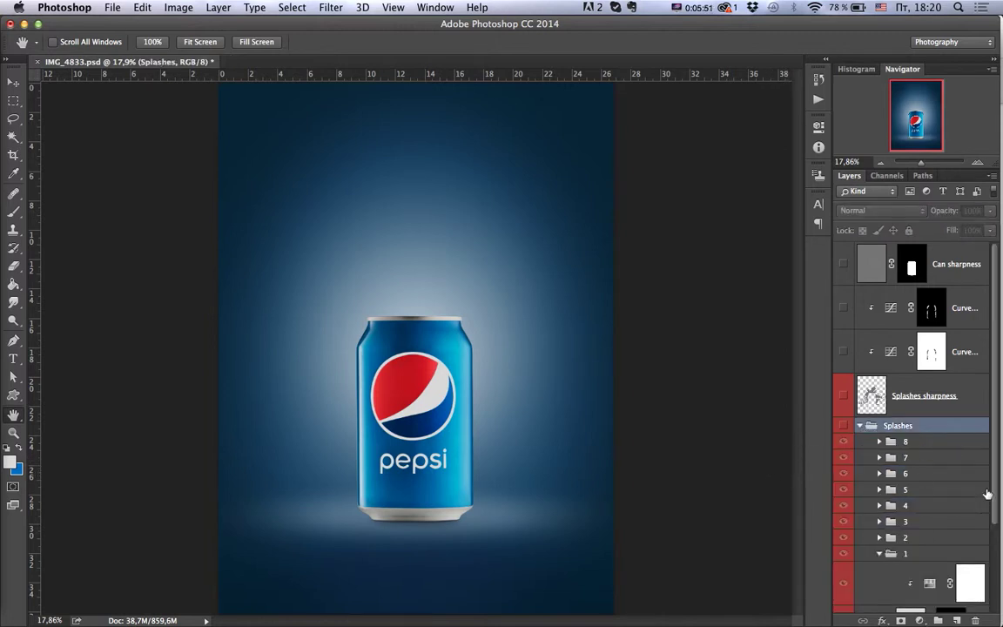
pyautogui.click(879, 554)
pyautogui.click(843, 511)
pyautogui.moveTo(844, 496); pyautogui.dragTo(842, 400)
pyautogui.click(897, 510)
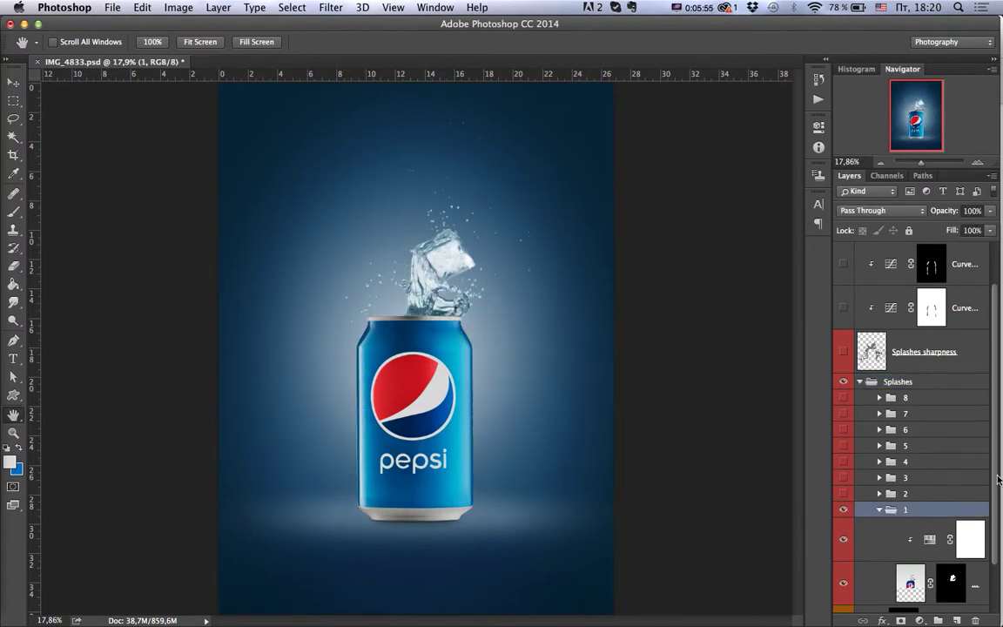
pyautogui.scroll(-3, 992, 479)
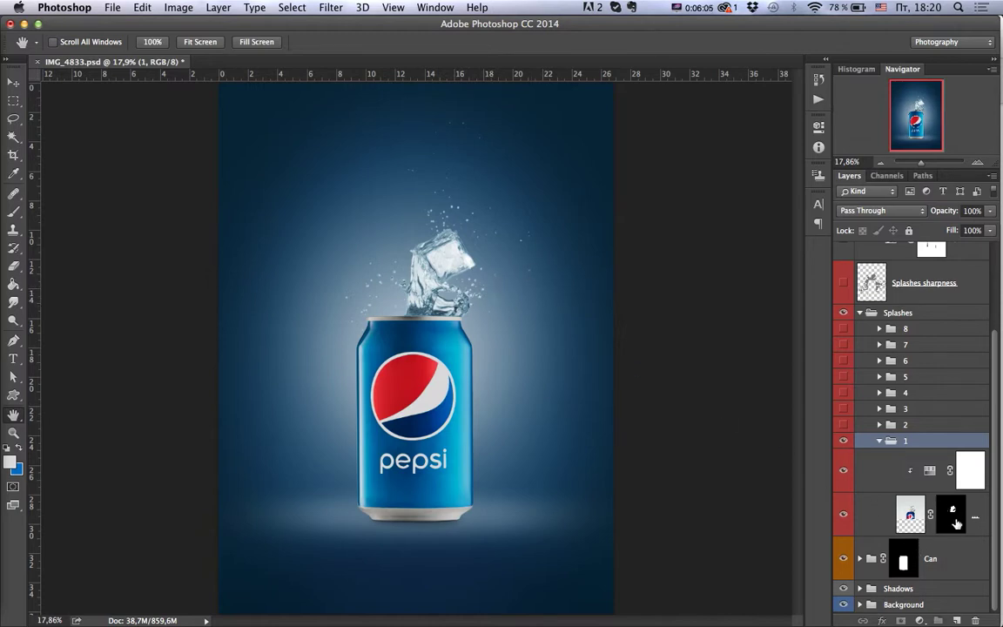
# Display the layer mask of the splash photo in subgroup 1 on its own and examine its edges and droplets up close
pyautogui.click(956, 523)
pyautogui.keyDown('alt'); pyautogui.click(950, 515); pyautogui.keyUp('alt')
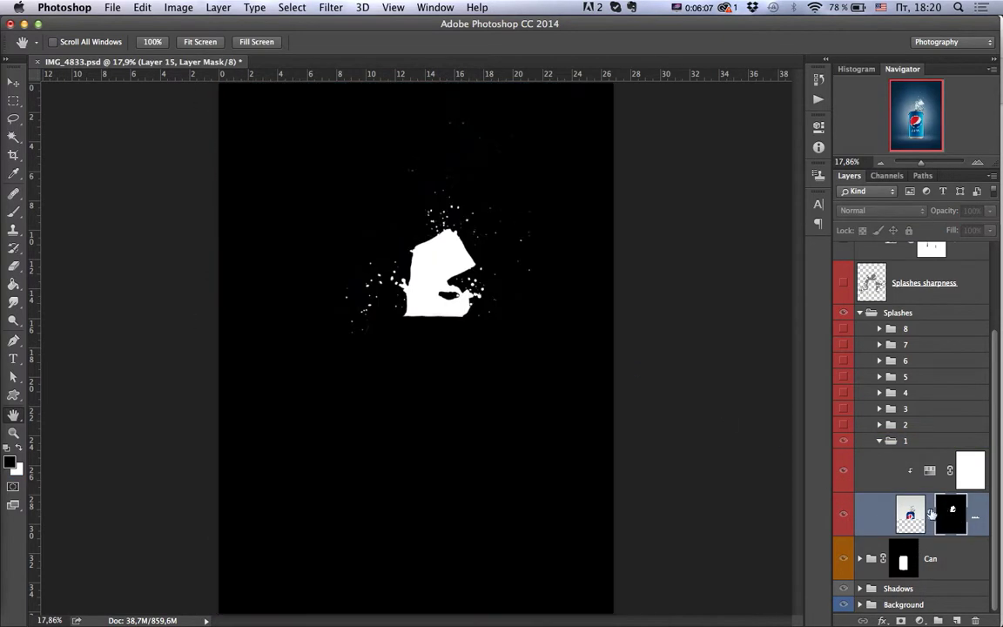
pyautogui.scroll(2, 411, 254)
pyautogui.scroll(1, 483, 342)
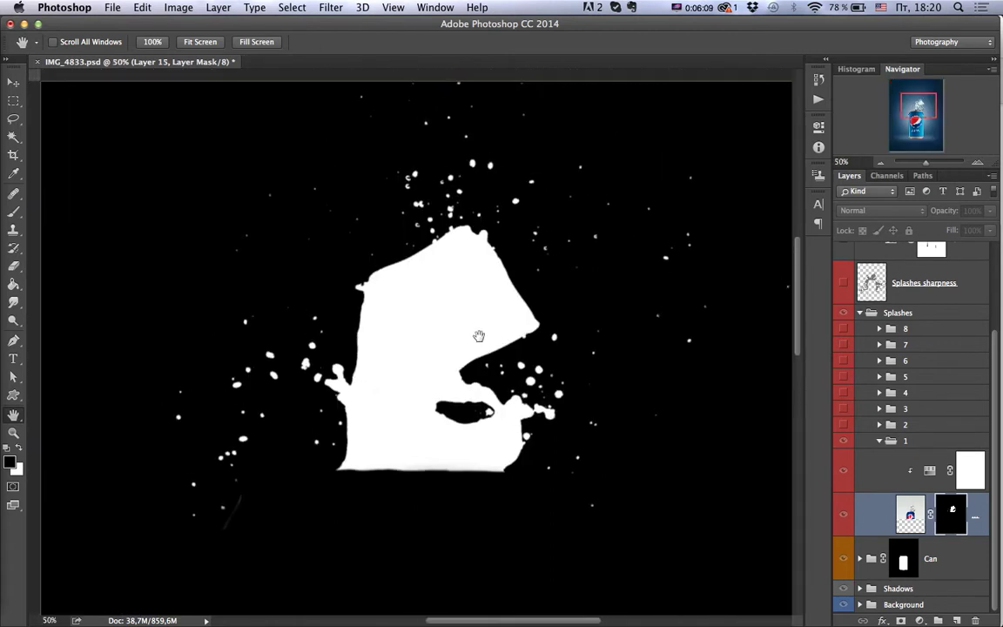
pyautogui.press('super+r')
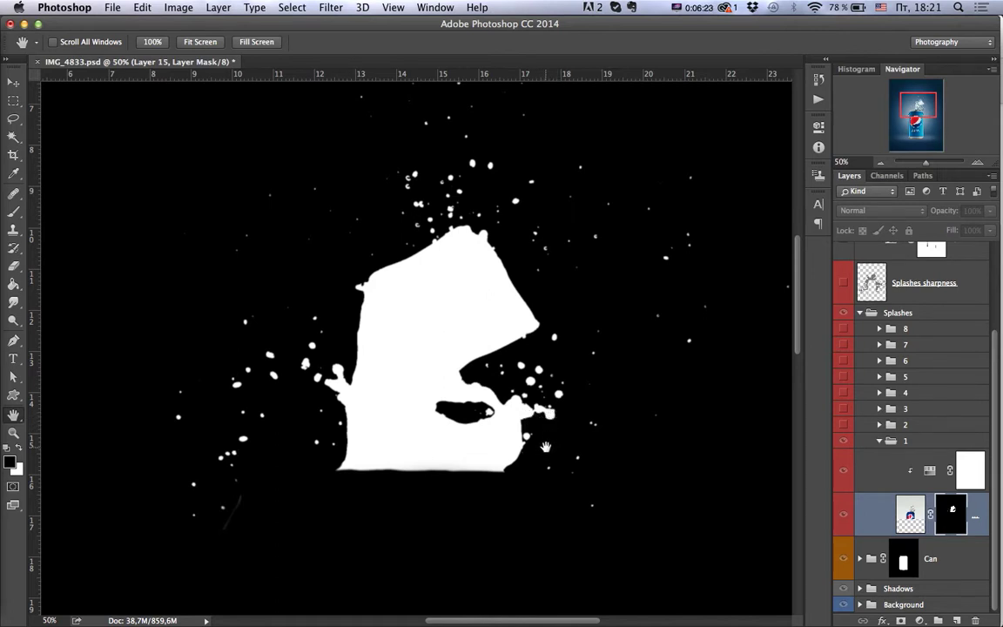
pyautogui.hscroll(2, 483, 373)
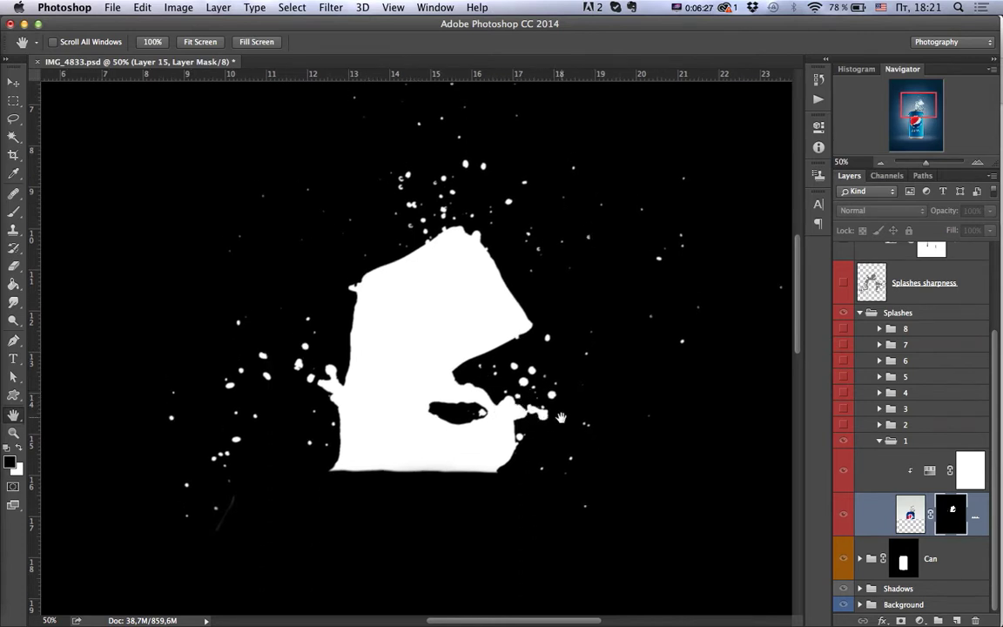
pyautogui.keyDown('alt'); pyautogui.click(520, 377); pyautogui.keyUp('alt')
pyautogui.keyDown('alt'); pyautogui.click(520, 378); pyautogui.keyUp('alt')
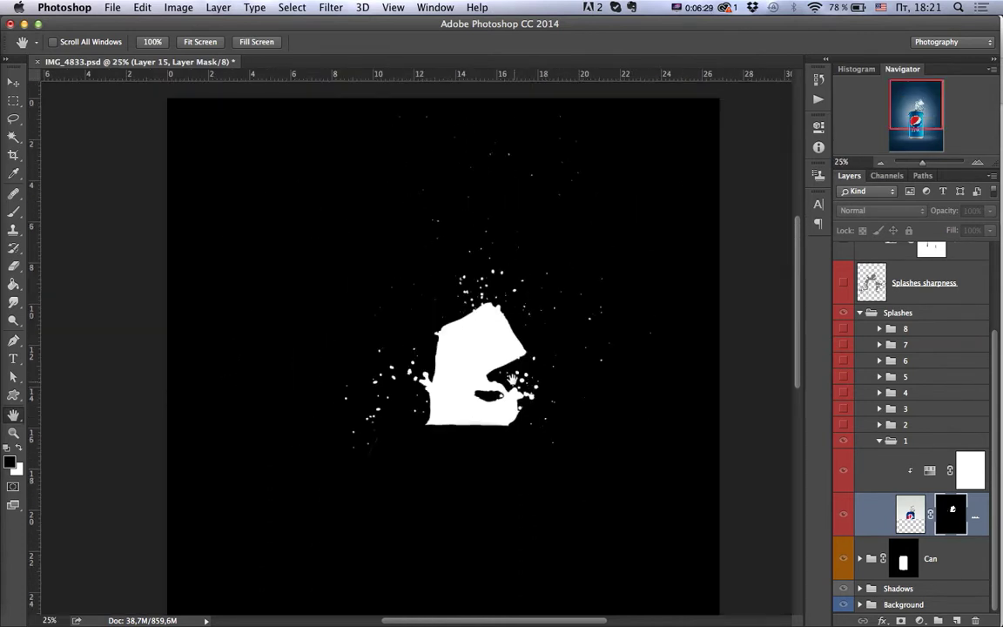
pyautogui.keyDown('super'); pyautogui.click(506, 362); pyautogui.keyUp('super')
pyautogui.keyDown('super'); pyautogui.click(505, 361); pyautogui.keyUp('super')
pyautogui.moveTo(532, 365); pyautogui.dragTo(548, 388)
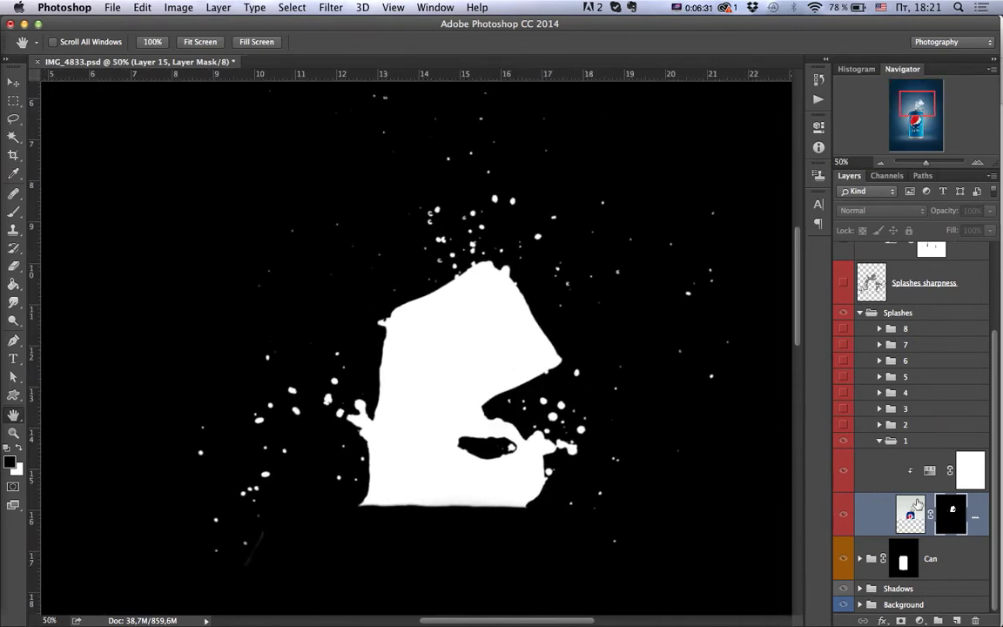
# Compare the masked splash in subgroup 1 with its unmasked source photo, isolate that layer, and restore the mask and the other layers
pyautogui.click(910, 515)
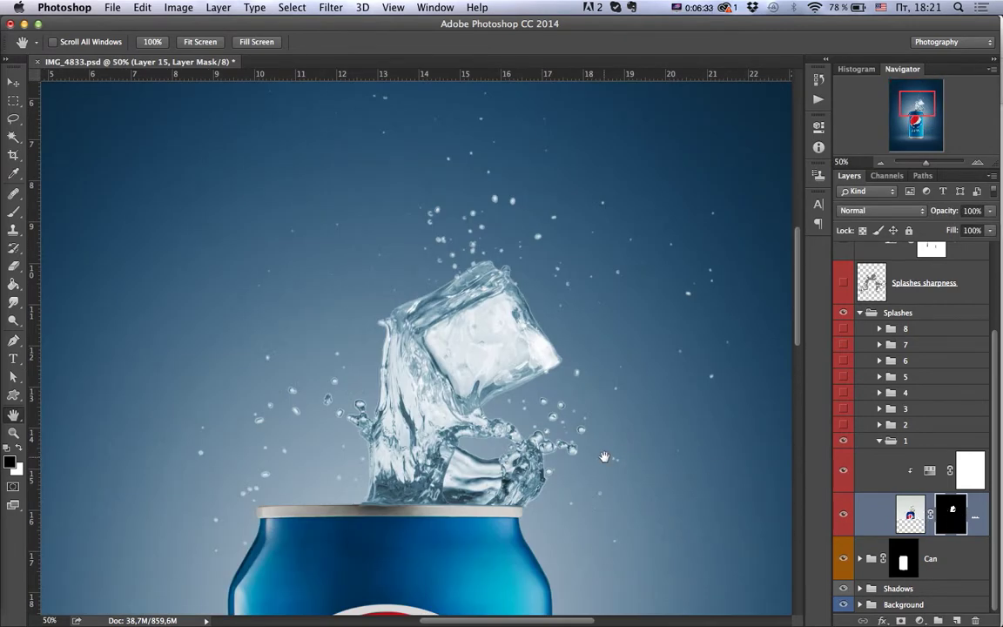
pyautogui.keyDown('shift'); pyautogui.click(952, 515); pyautogui.keyUp('shift')
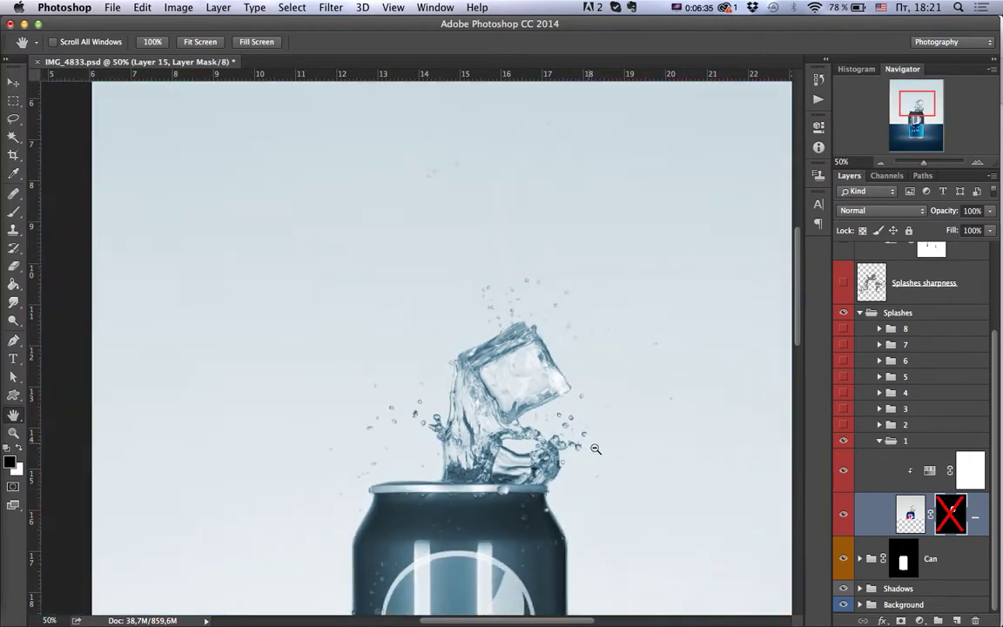
pyautogui.press('super+minus')
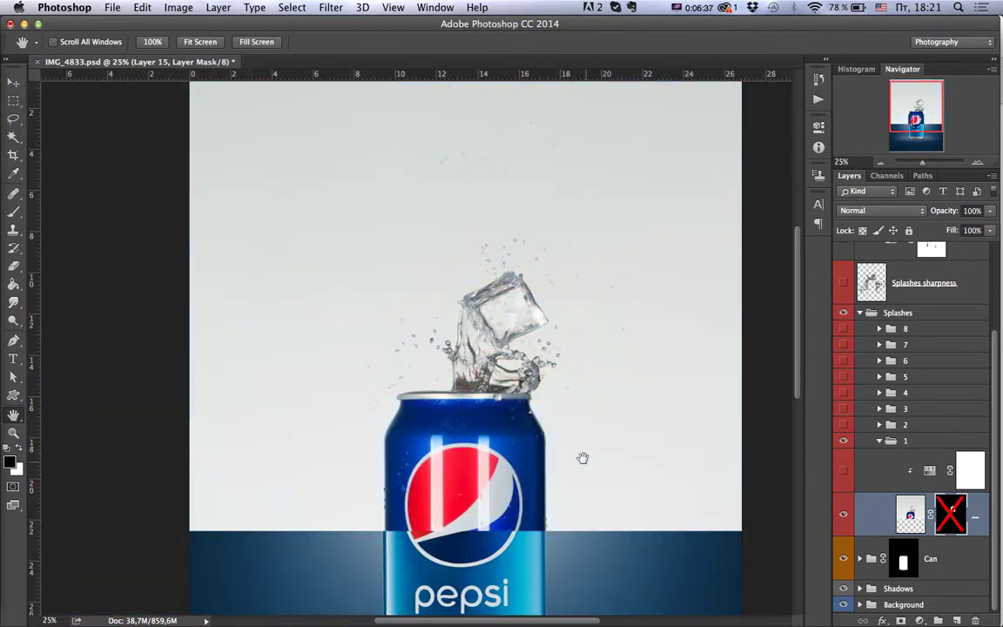
pyautogui.moveTo(582, 457); pyautogui.dragTo(577, 401)
pyautogui.keyDown('alt'); pyautogui.click(843, 516); pyautogui.keyUp('alt')
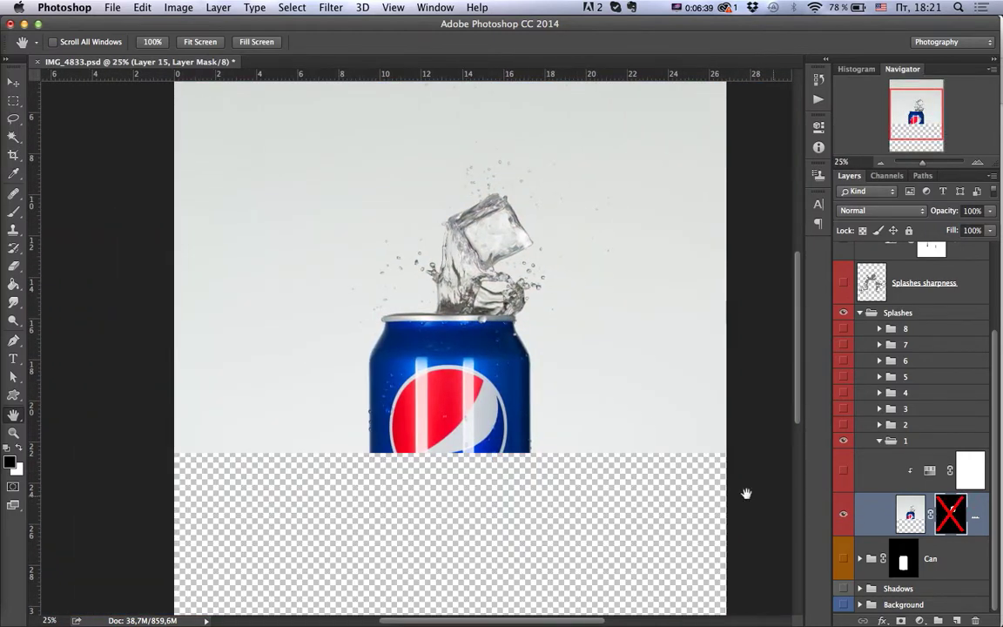
pyautogui.keyDown('alt'); pyautogui.click(842, 515); pyautogui.keyUp('alt')
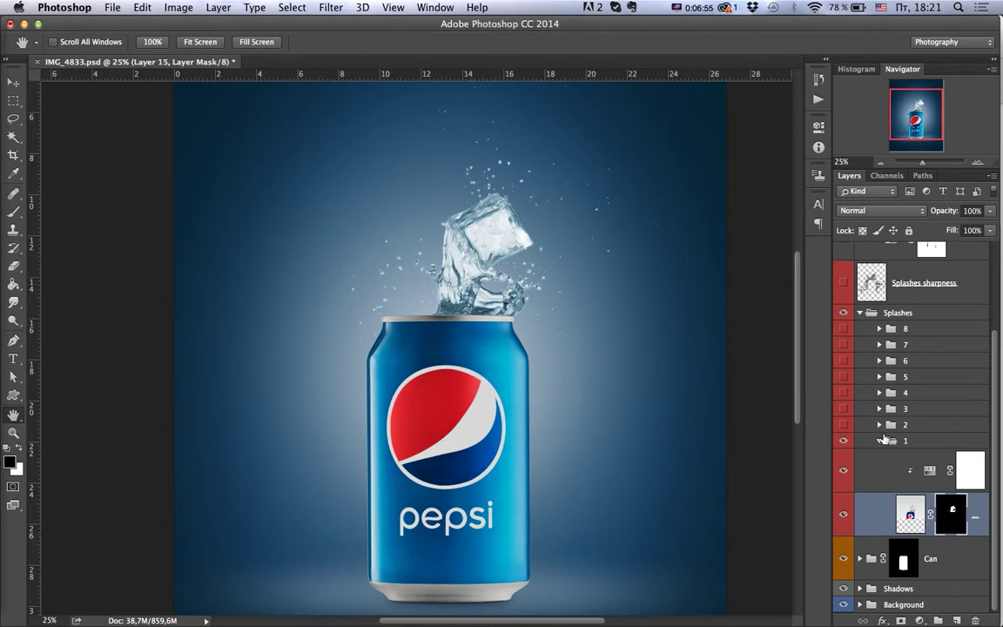
# Collapse splash subgroup 1, make subgroup 2 visible, and look at its contents before collapsing it
pyautogui.click(880, 441)
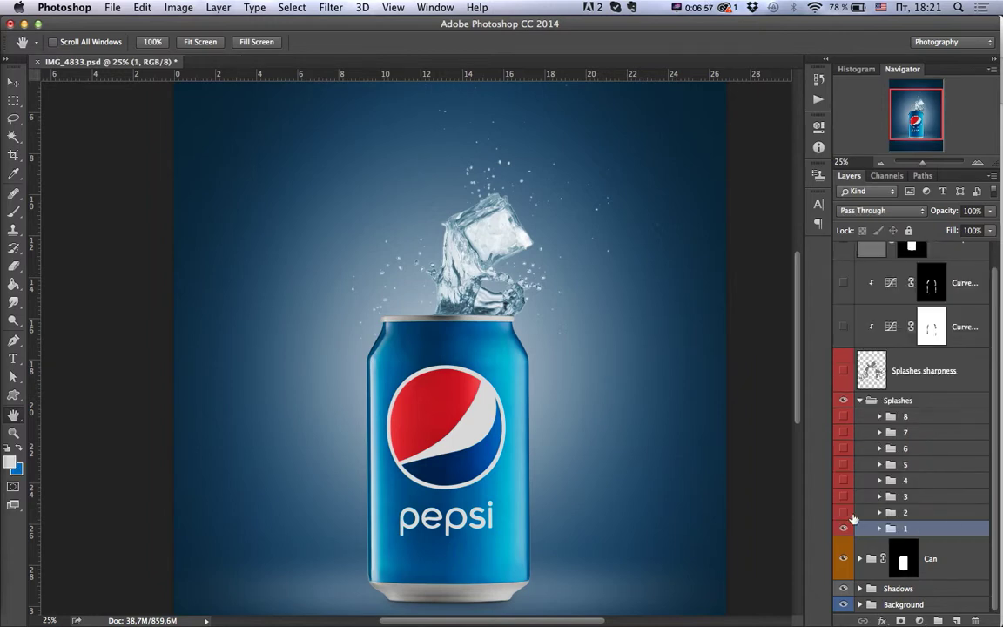
pyautogui.click(842, 513)
pyautogui.click(879, 513)
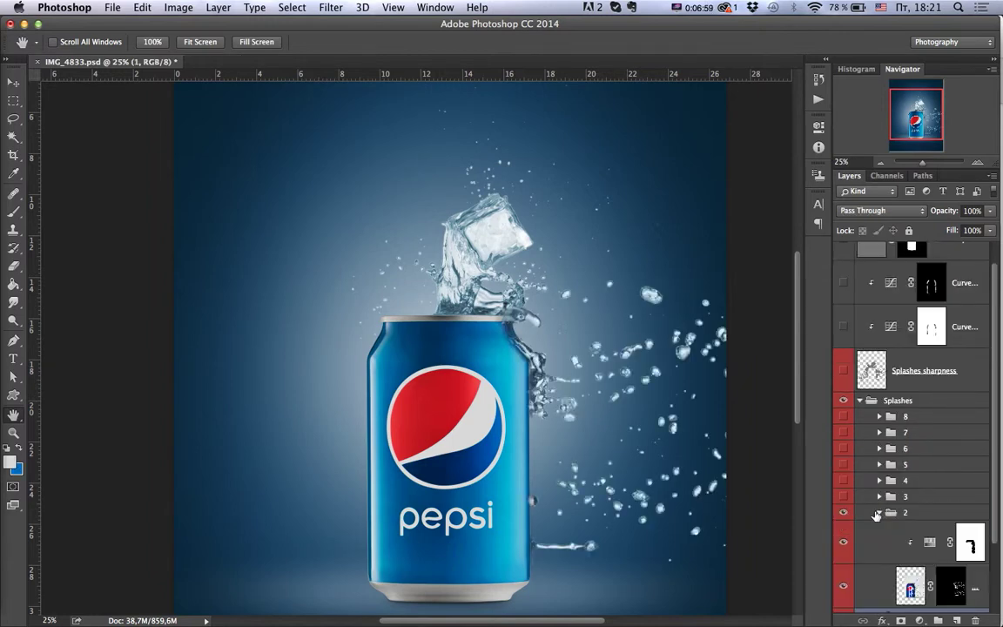
pyautogui.scroll(-1, 989, 485)
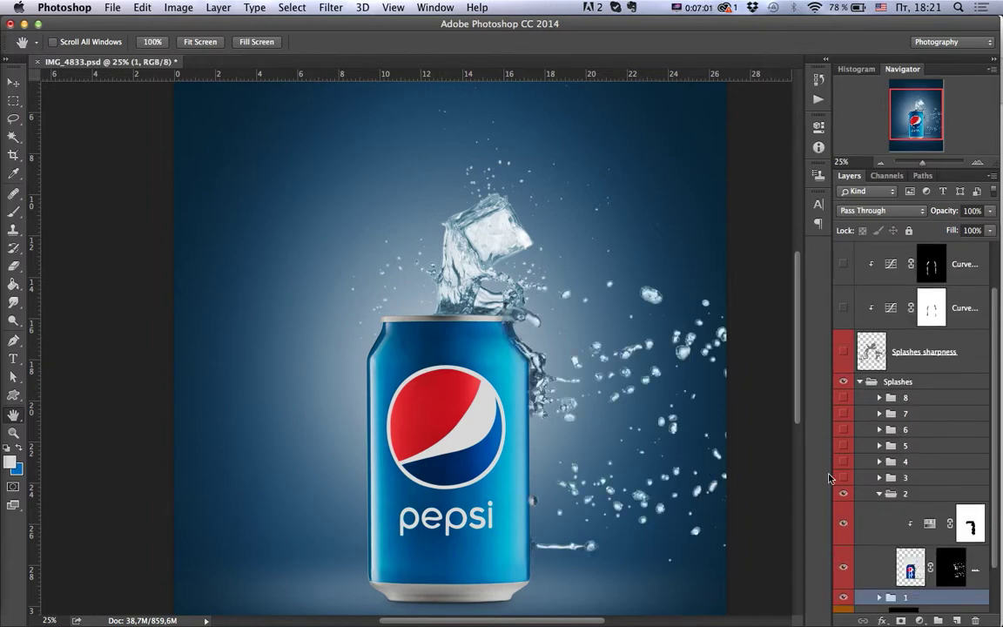
pyautogui.click(879, 493)
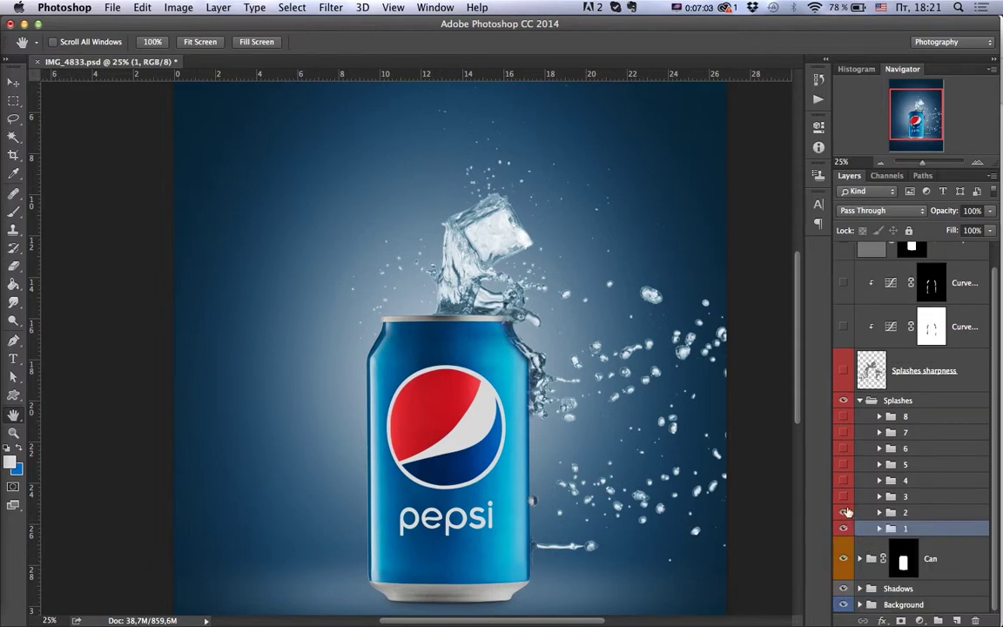
# Make splash subgroups 3 to 8 visible one after another and collapse the Splashes group
pyautogui.click(843, 496)
pyautogui.click(878, 496)
pyautogui.click(878, 496)
pyautogui.click(842, 481)
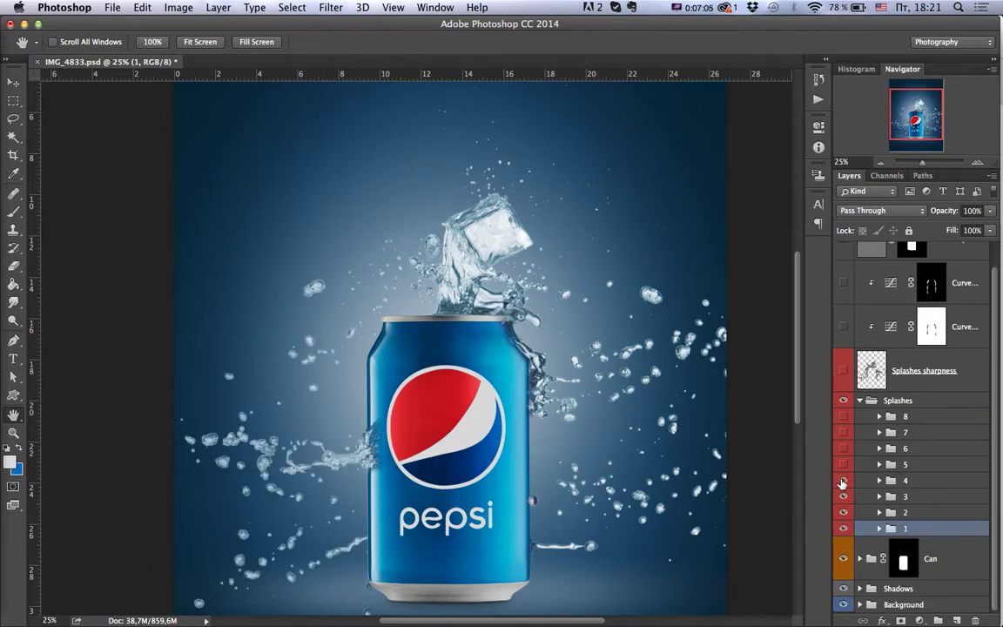
pyautogui.click(842, 464)
pyautogui.click(843, 448)
pyautogui.click(843, 432)
pyautogui.click(843, 417)
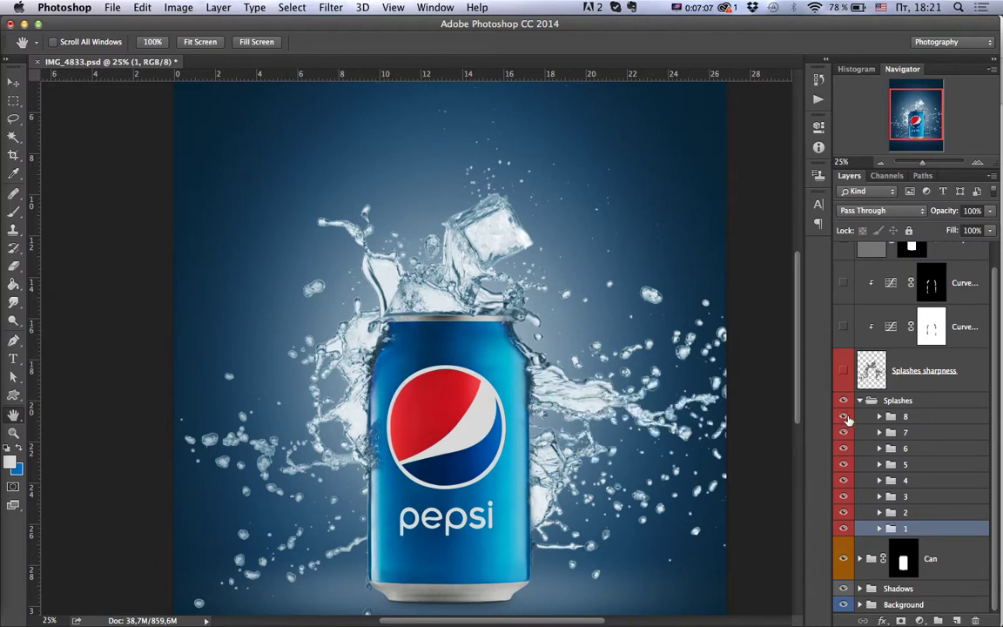
pyautogui.moveTo(614, 485); pyautogui.dragTo(621, 466)
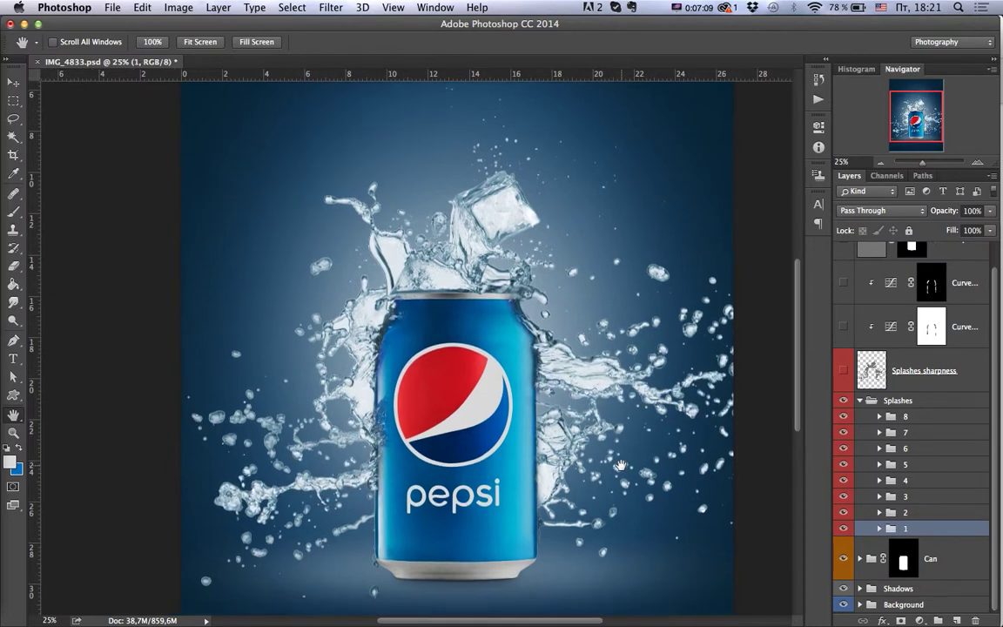
pyautogui.click(864, 401)
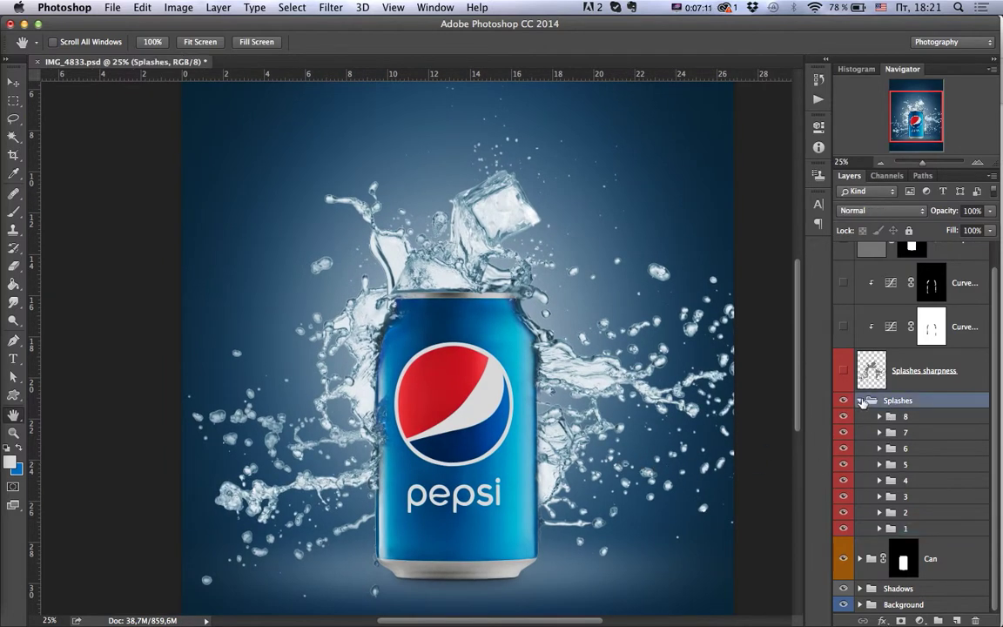
pyautogui.click(861, 401)
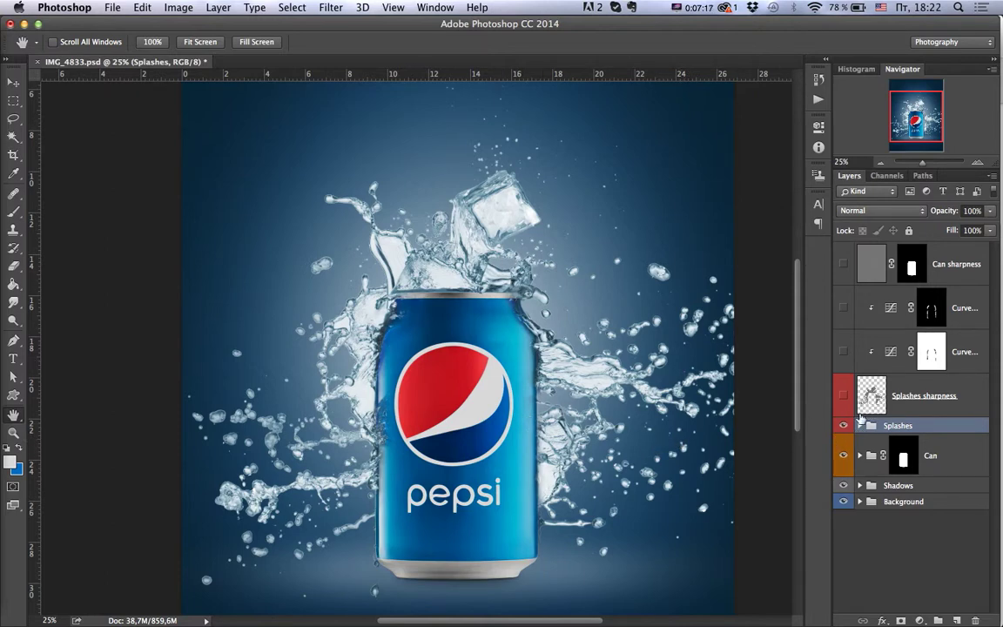
# Make the Splashes sharpness layer and the two Curves adjustment layers clipped to it visible
pyautogui.hotkey('alt', ']')
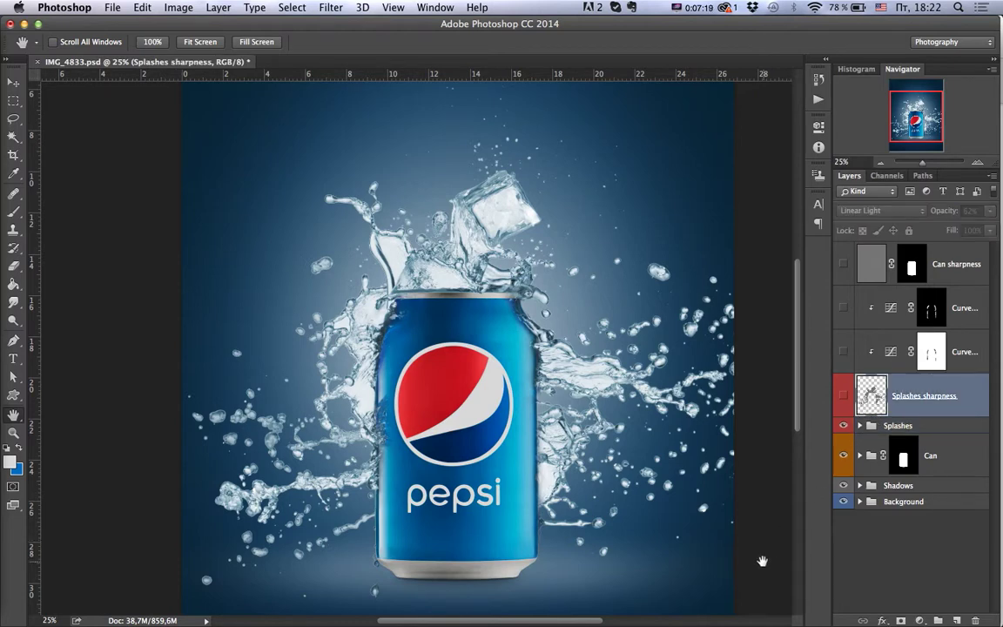
pyautogui.press('super+comma')
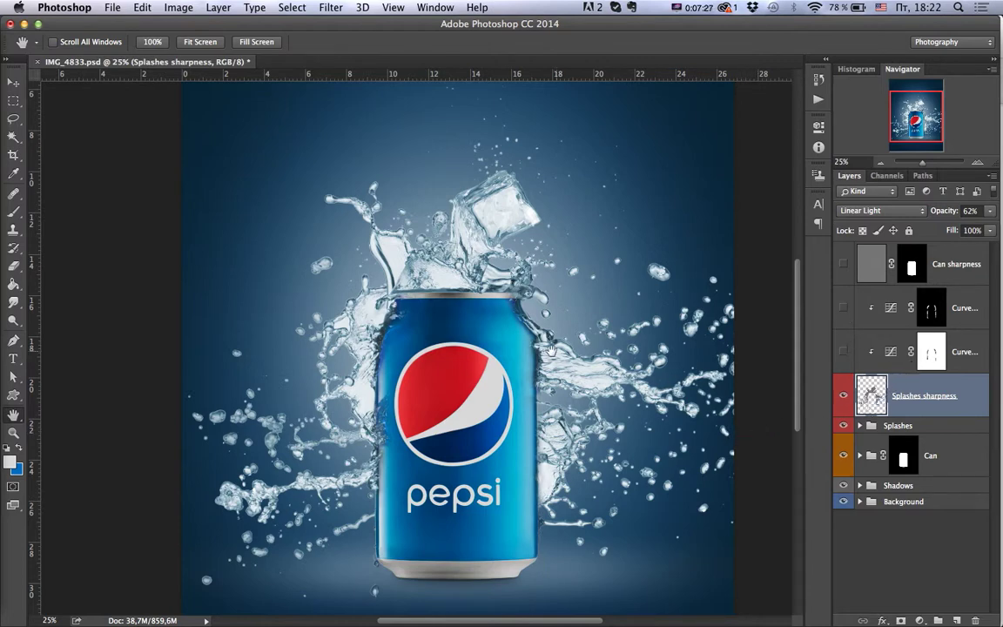
pyautogui.click(843, 351)
pyautogui.click(844, 309)
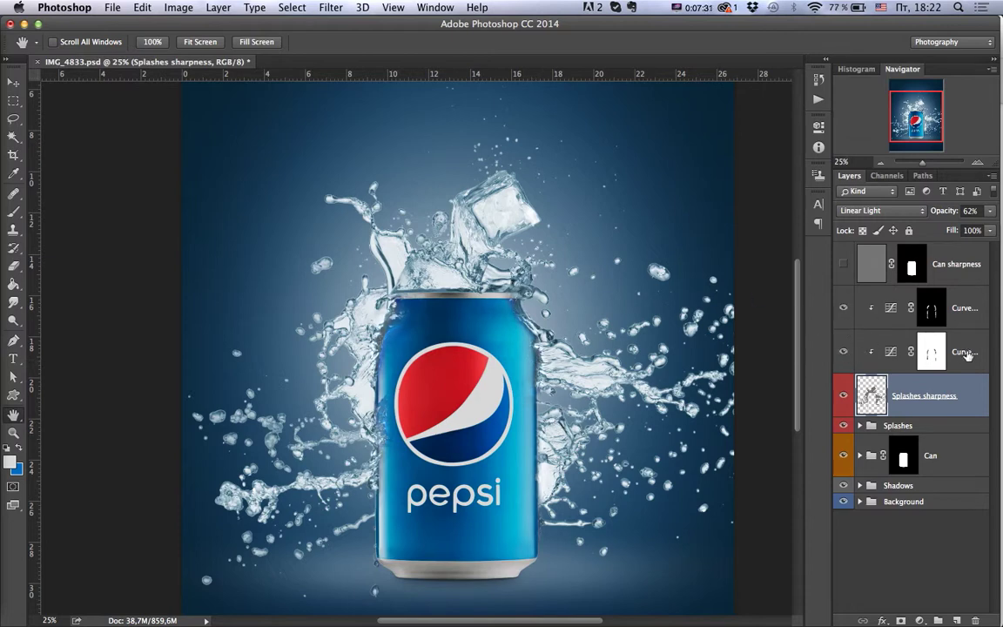
# Try grouping the two Curves adjustment layers, and undo the grouping
pyautogui.click(870, 319)
pyautogui.keyDown('shift'); pyautogui.click(918, 352); pyautogui.keyUp('shift')
pyautogui.press('super+g')
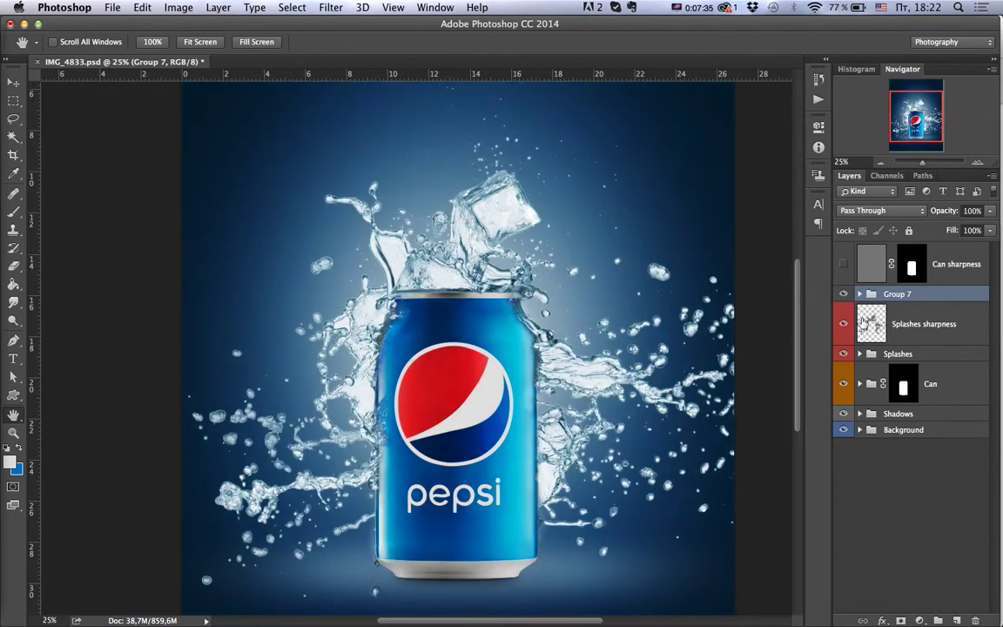
pyautogui.press('super+z')
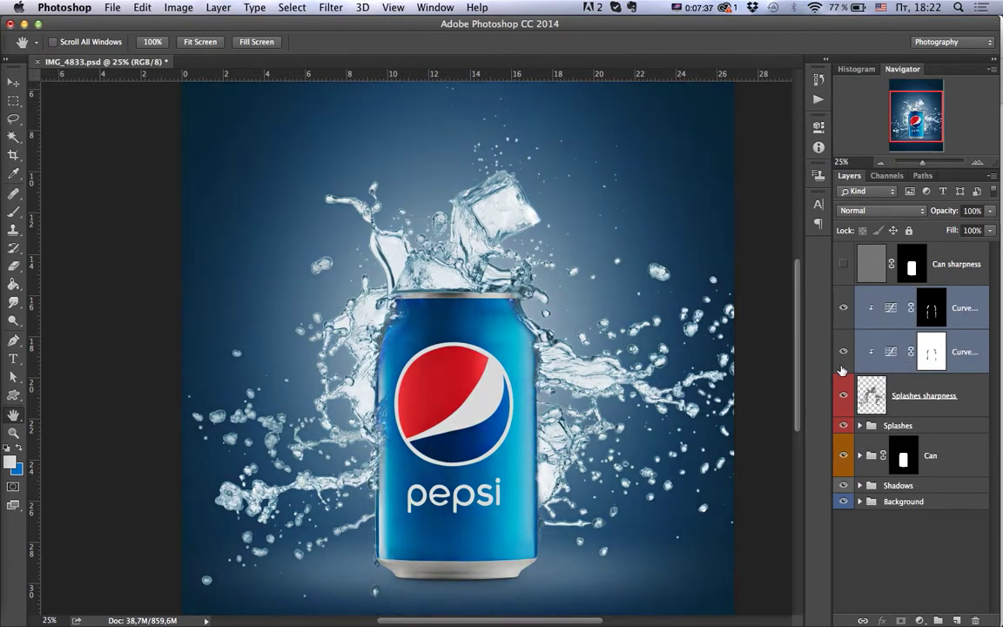
# Compare the splash edges beside the can up close with the two Curves layers hidden and shown, and return to the whole image
pyautogui.moveTo(846, 319)
pyautogui.mouseDown()
pyautogui.moveTo(848, 357)
pyautogui.moveTo(844, 306)
pyautogui.mouseUp()
pyautogui.click(542, 350)
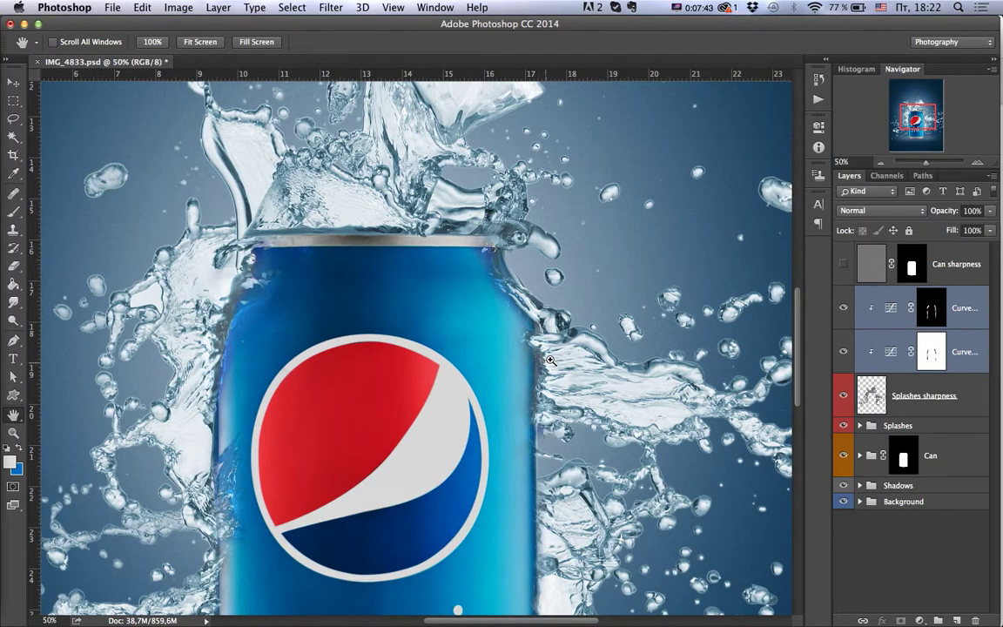
pyautogui.click(550, 359)
pyautogui.moveTo(843, 308); pyautogui.dragTo(843, 345)
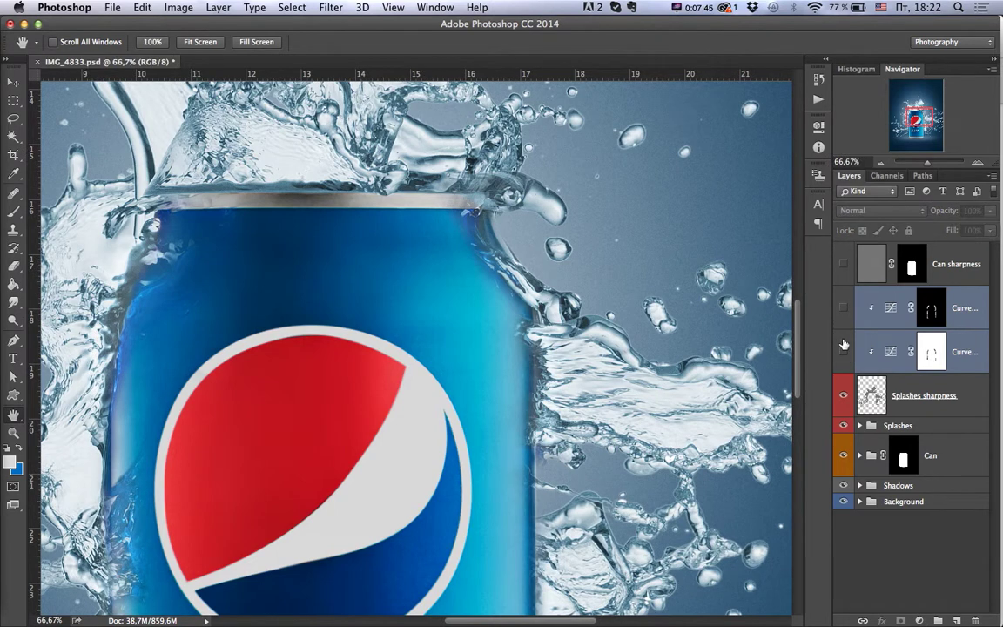
pyautogui.click(842, 308)
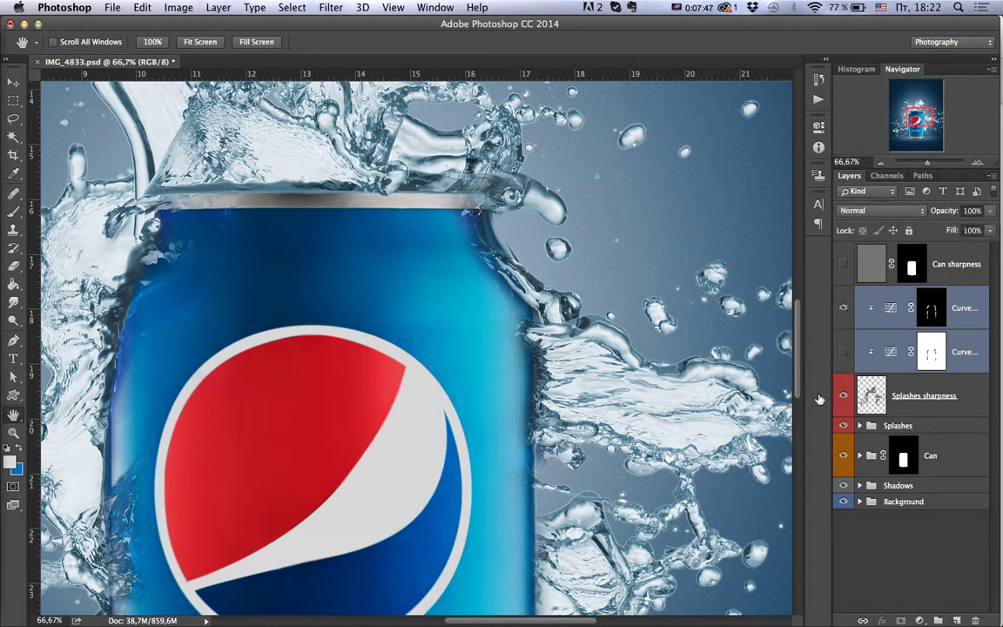
pyautogui.click(843, 352)
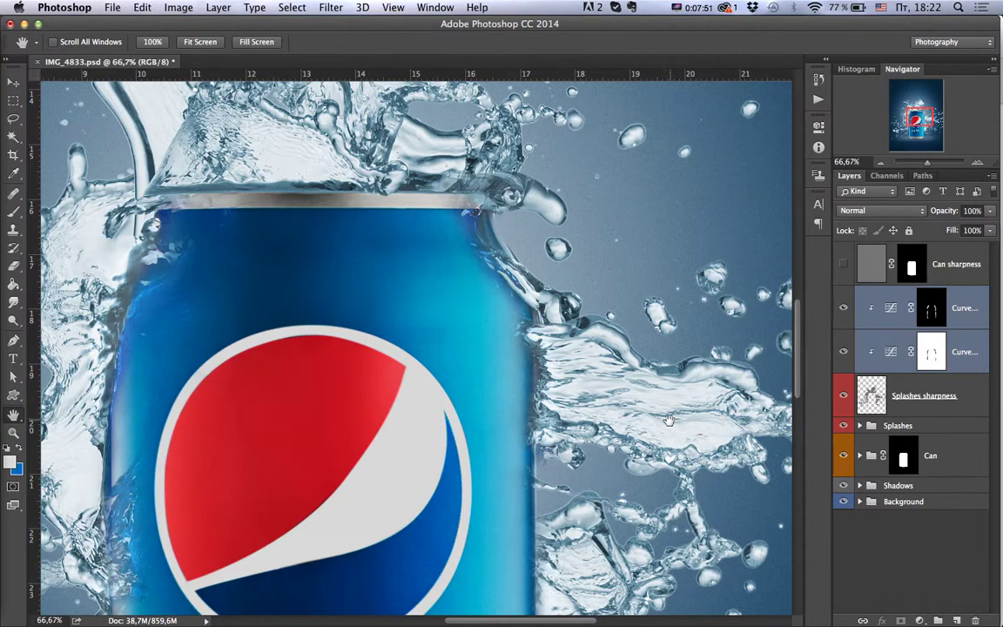
pyautogui.press('super+minus')
pyautogui.press('super+minus')
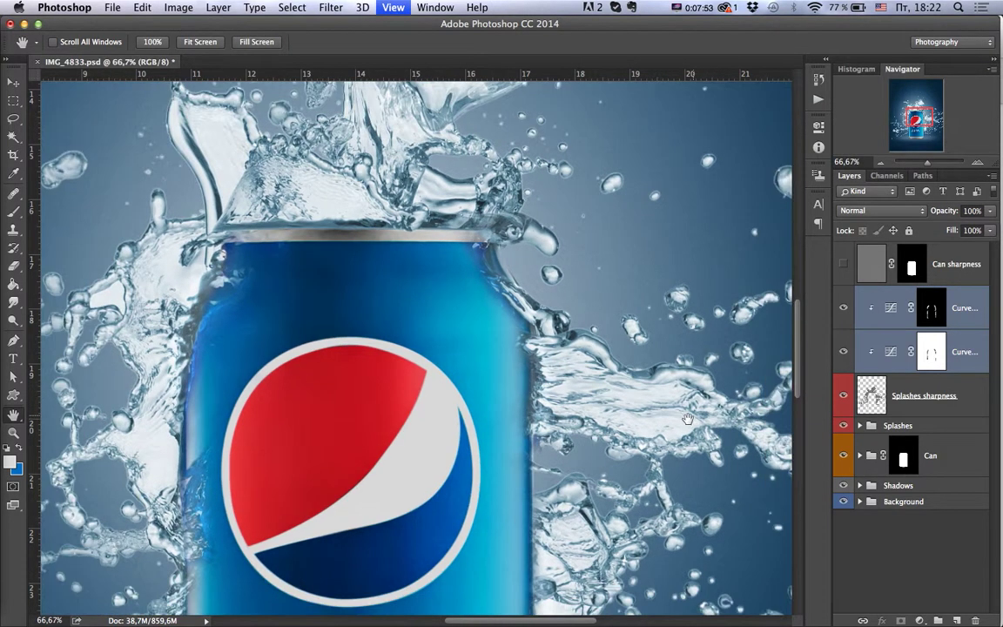
pyautogui.press('super+0')
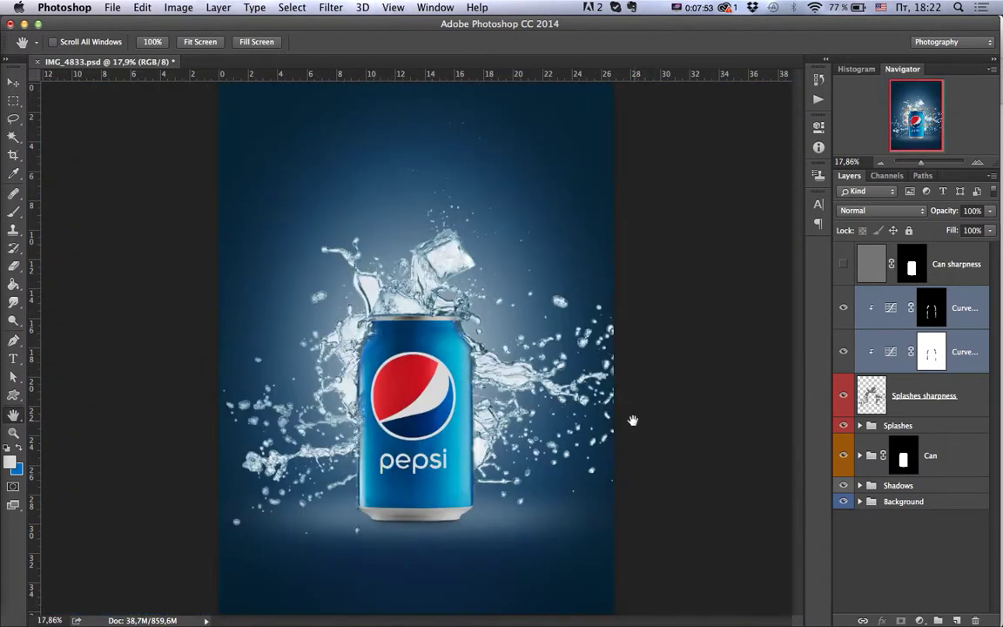
# Make the Can sharpness layer visible and select it
pyautogui.click(842, 268)
pyautogui.click(871, 263)
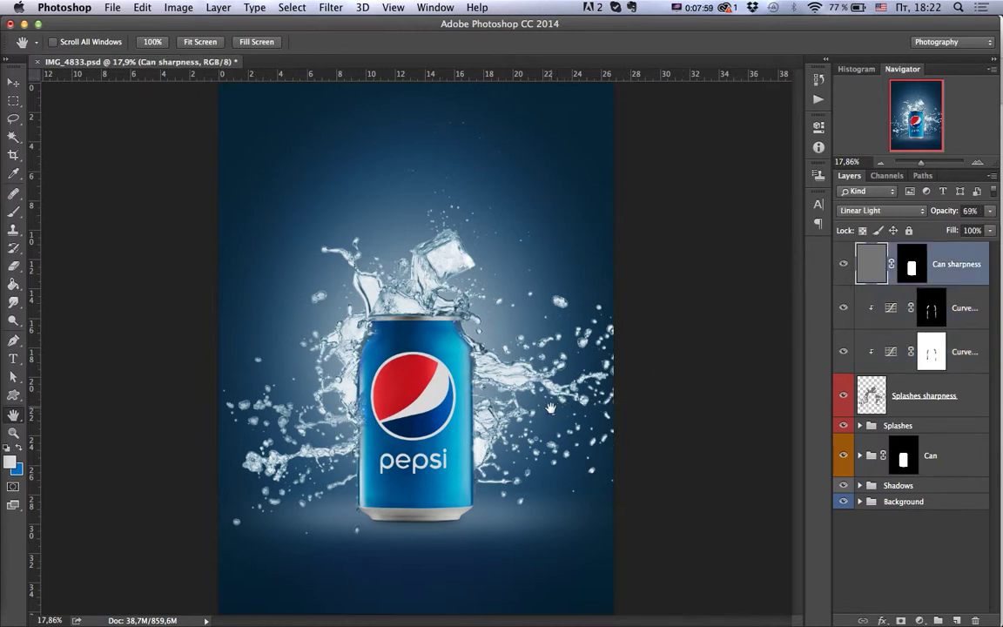
# Compare the can's surface and logo at 100% with the Can sharpness layer hidden and shown, and return to the whole image
pyautogui.keyDown('super'); pyautogui.click(492, 346); pyautogui.keyUp('super')
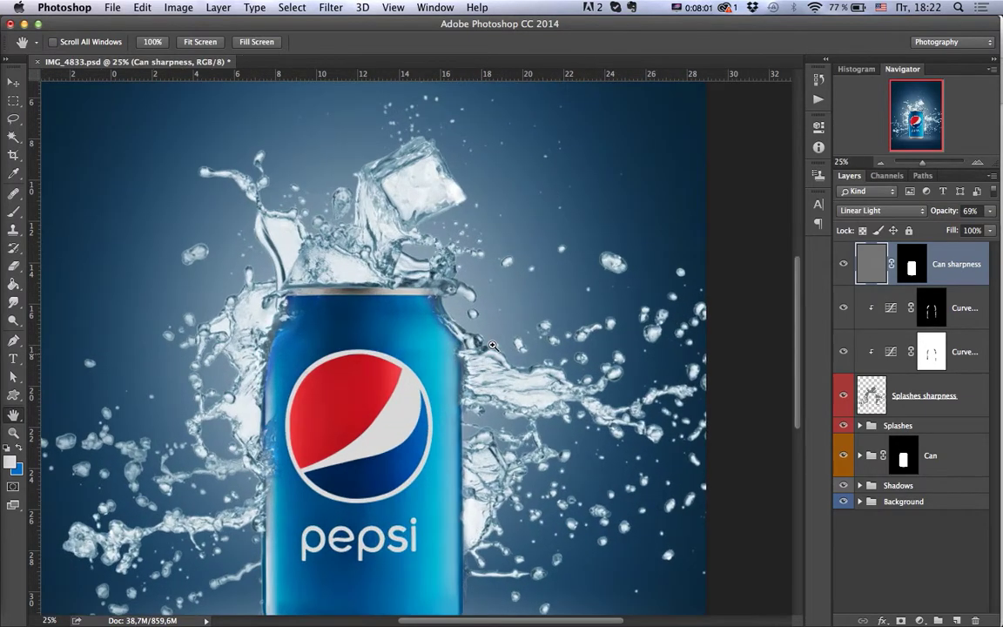
pyautogui.moveTo(489, 346); pyautogui.dragTo(470, 329)
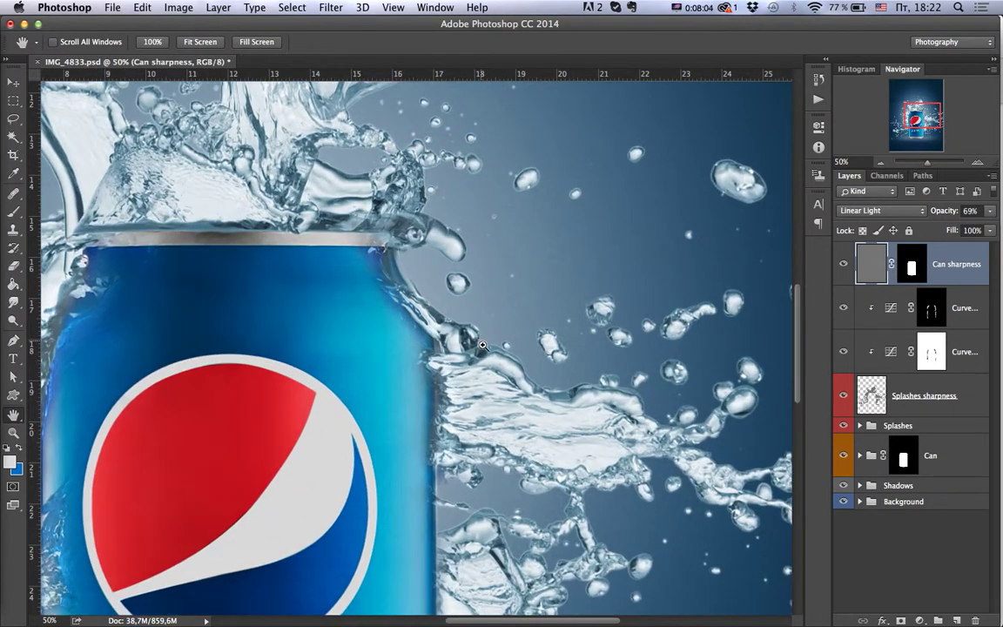
pyautogui.keyDown('super'); pyautogui.click(482, 346); pyautogui.keyUp('super')
pyautogui.keyDown('super'); pyautogui.click(482, 345); pyautogui.keyUp('super')
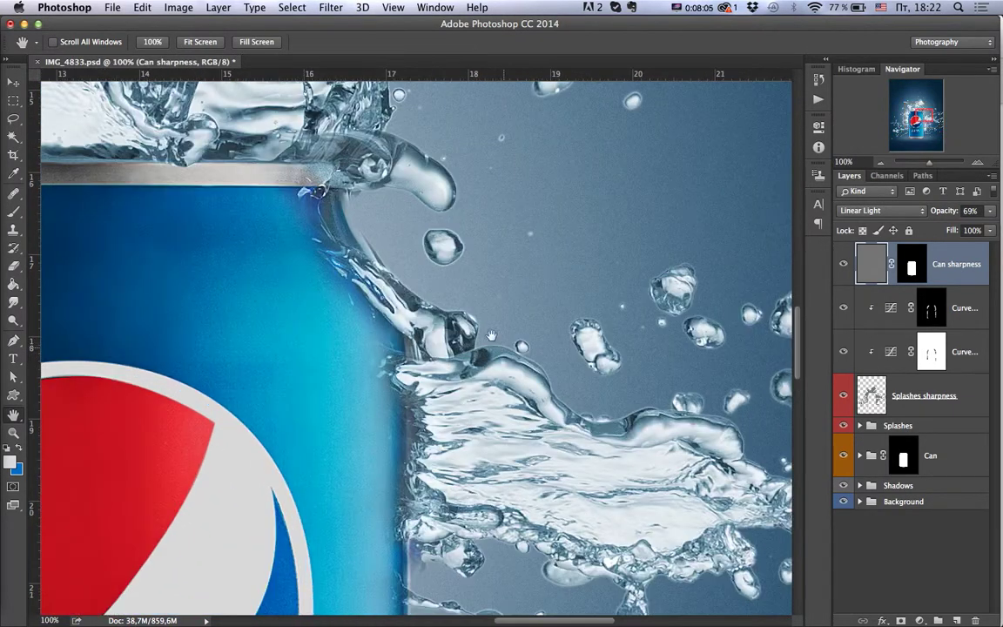
pyautogui.moveTo(483, 345); pyautogui.dragTo(525, 381)
pyautogui.click(842, 266)
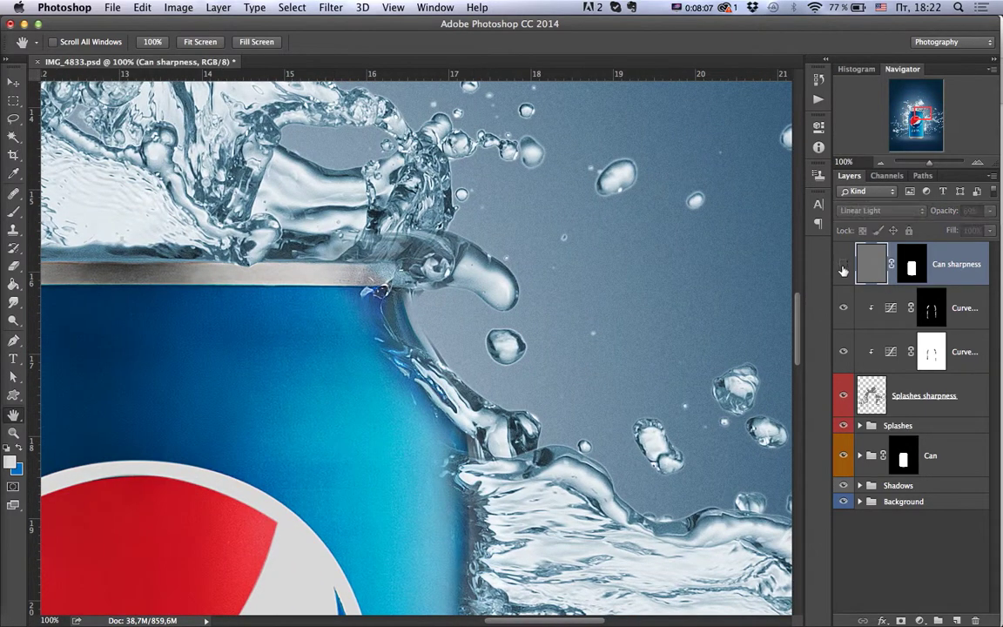
pyautogui.moveTo(442, 444); pyautogui.dragTo(588, 197)
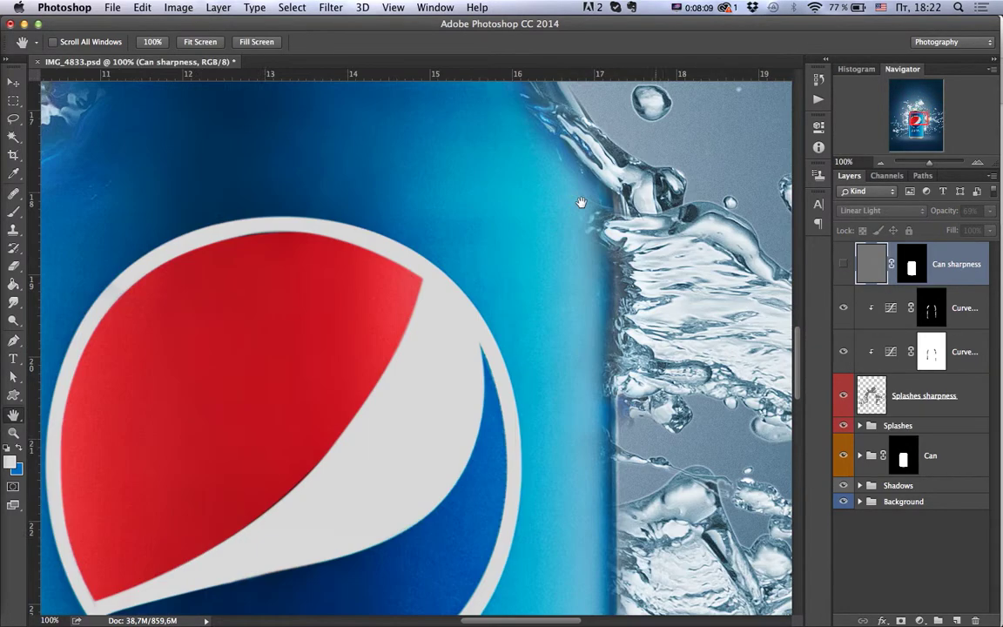
pyautogui.click(843, 266)
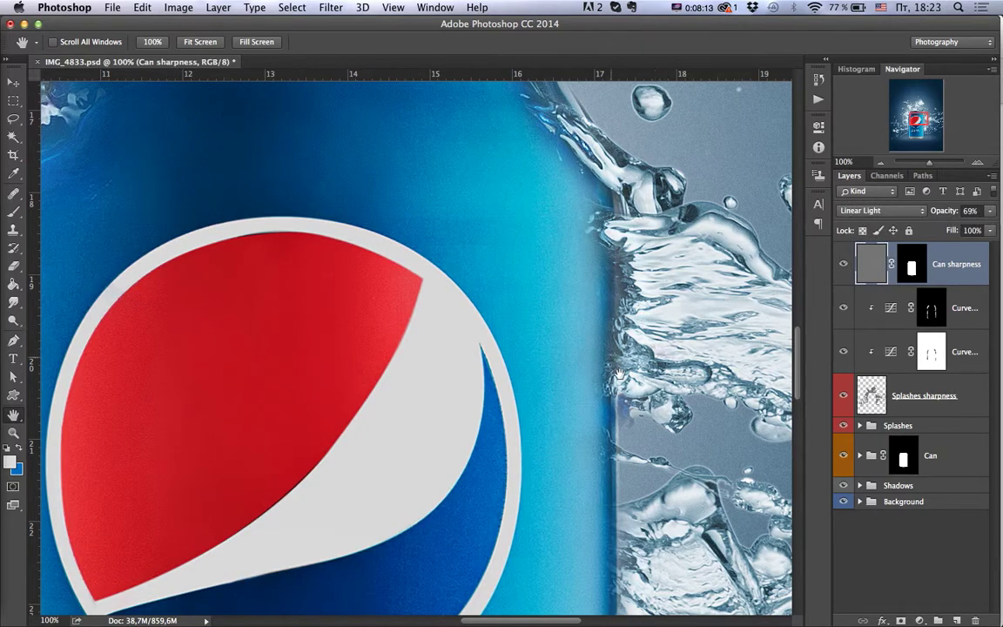
pyautogui.press('super+minus')
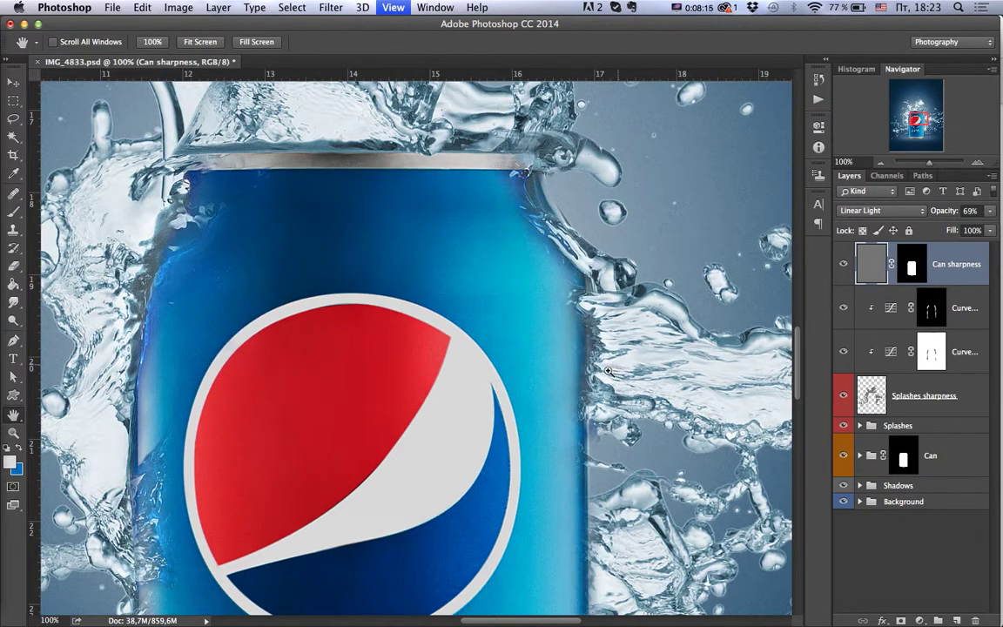
pyautogui.press('super+0')
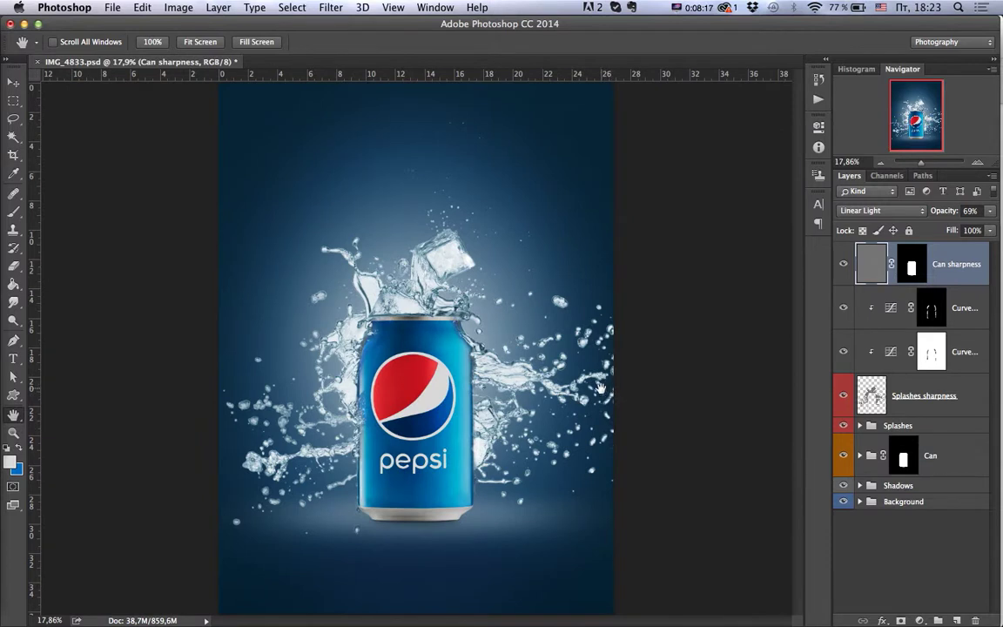